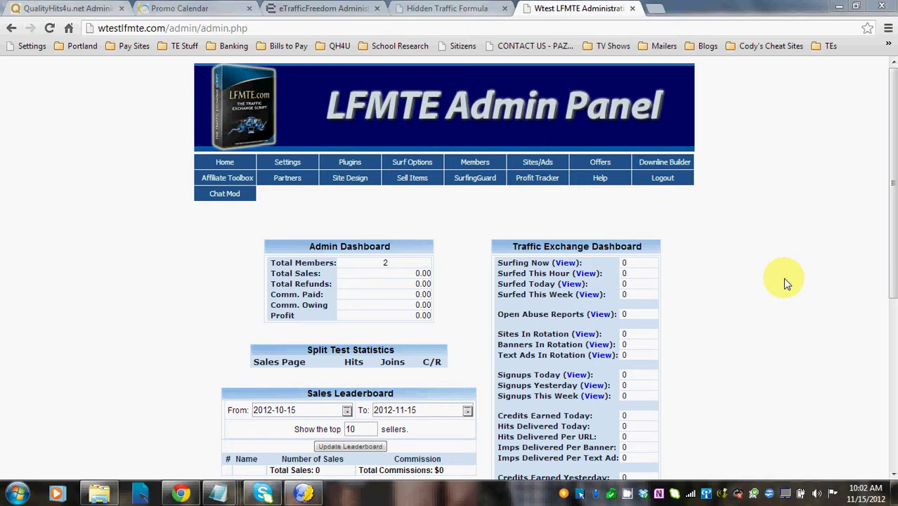
Extract the hidden-traffic-formula-bonus-box zip in Downloads into its own folder
left_click(99, 496)
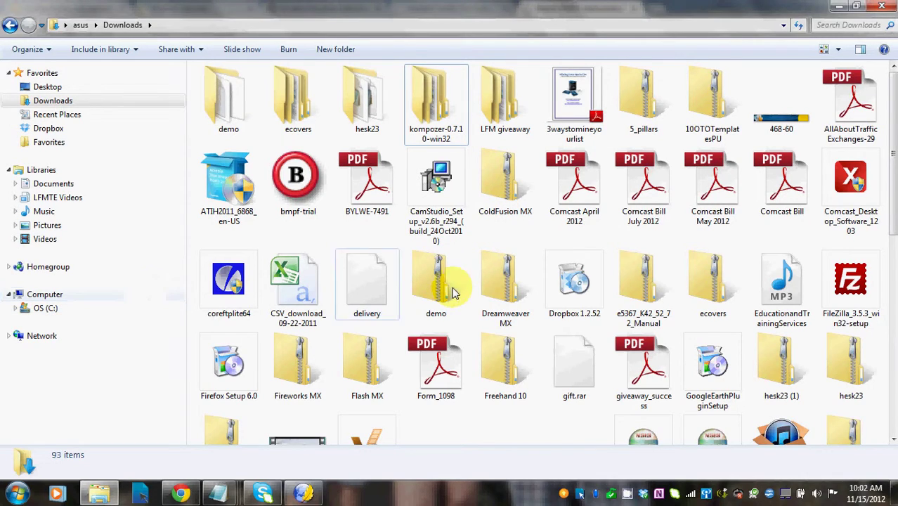
scroll(890, 172, "down", 2)
scroll(889, 172, "down", 2)
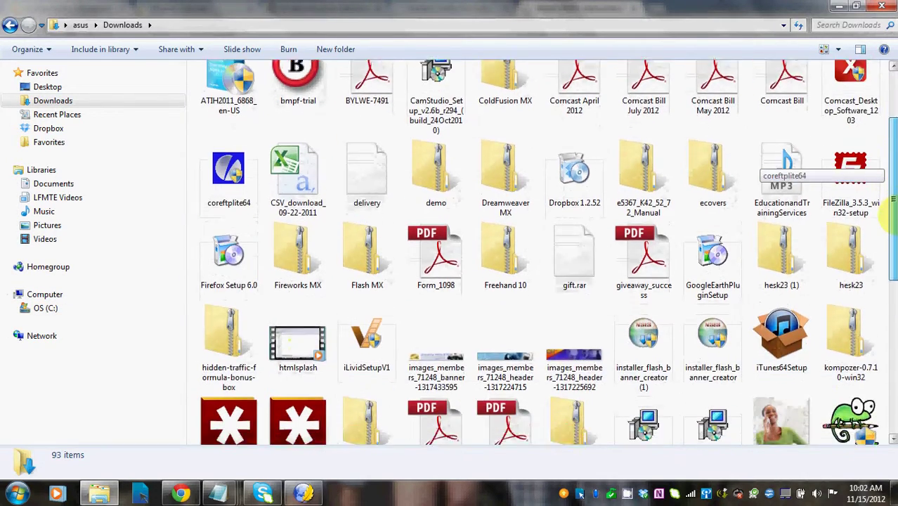
scroll(889, 172, "down", 2)
scroll(890, 172, "down", 1)
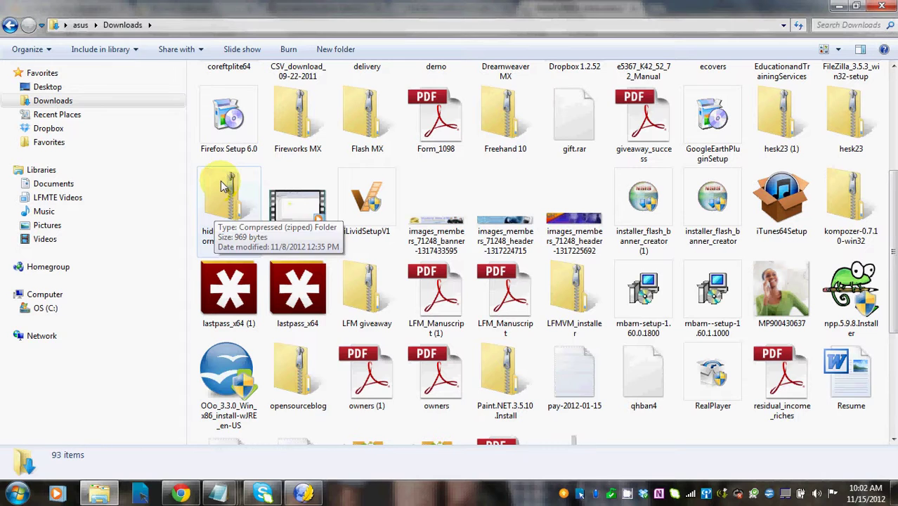
right_click(222, 186)
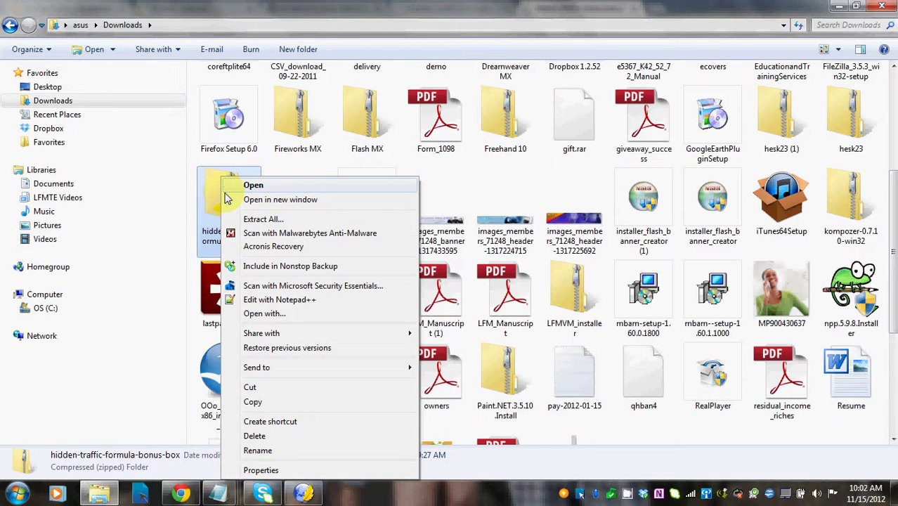
left_click(260, 219)
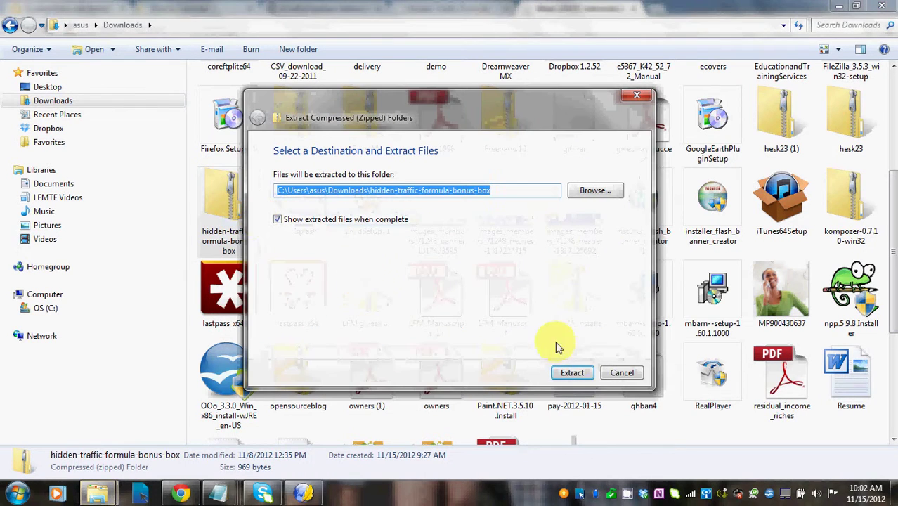
left_click(574, 373)
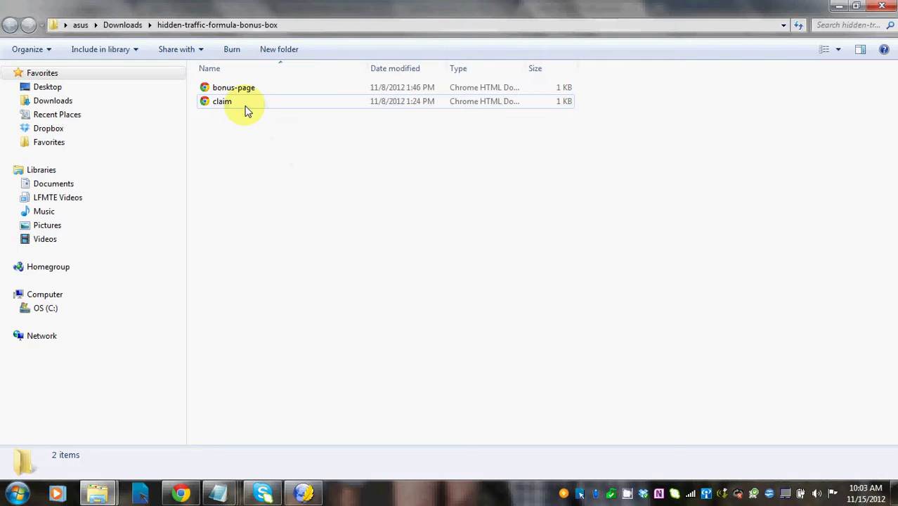
Open the bonus-page HTML file from the bonus folder in a new KompoZer tab
left_click(302, 491)
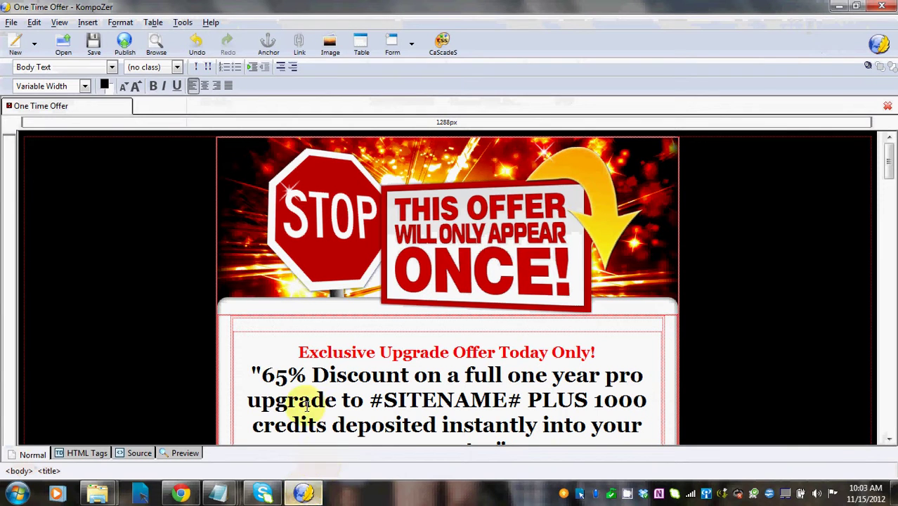
left_click(12, 22)
left_click(31, 50)
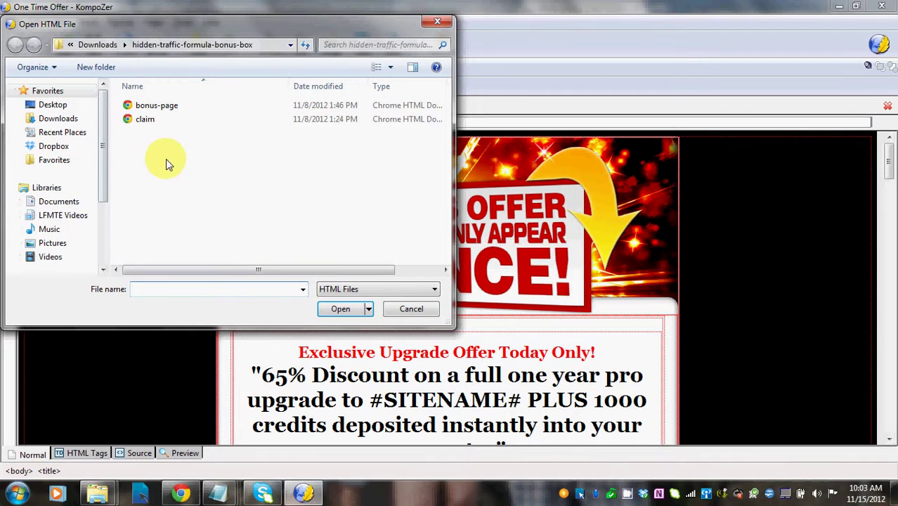
left_click(158, 106)
left_click(336, 308)
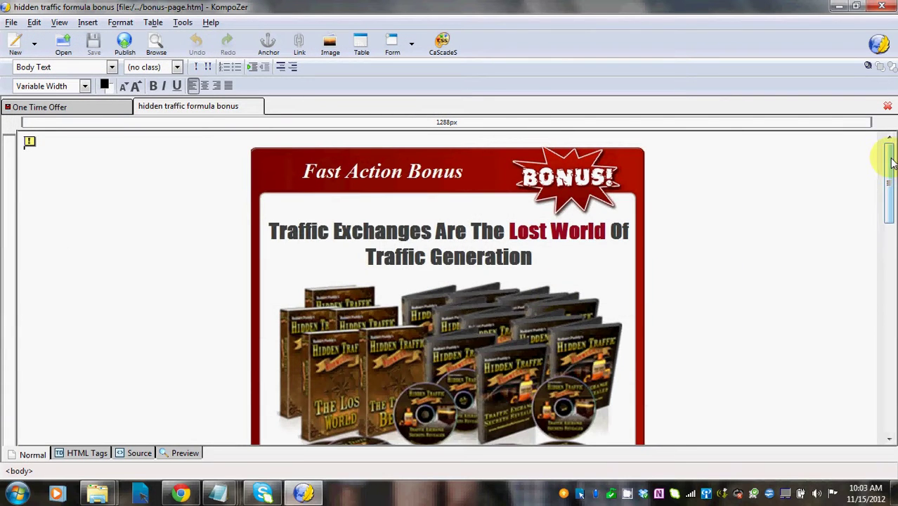
mouse_move(891, 160)
left_mouse_down()
mouse_move(893, 355)
mouse_move(889, 168)
left_mouse_up()
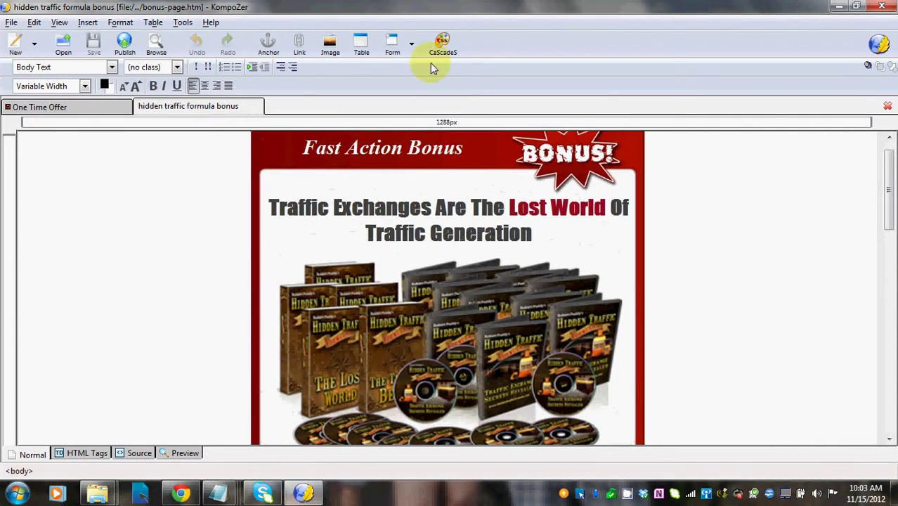
Open the claim HTML file from the bonus folder in another new tab
left_click(12, 23)
left_click(34, 48)
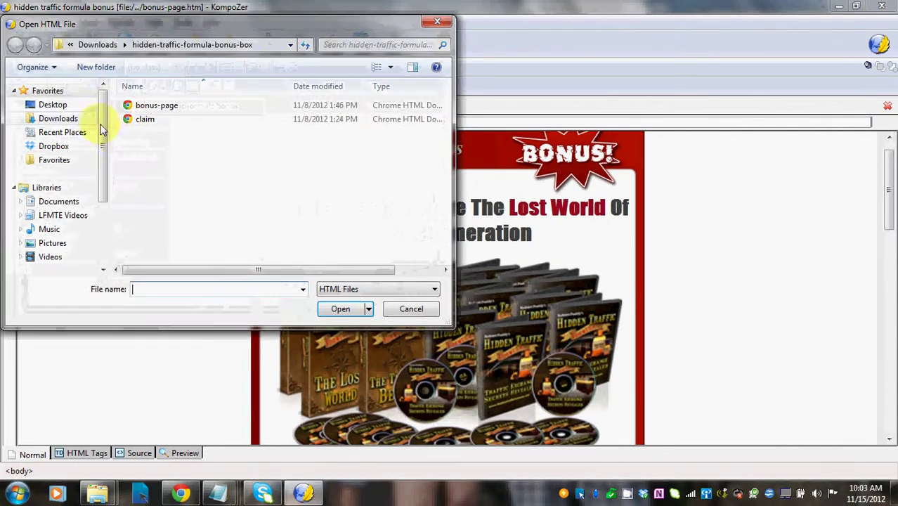
left_click(145, 120)
left_click(340, 309)
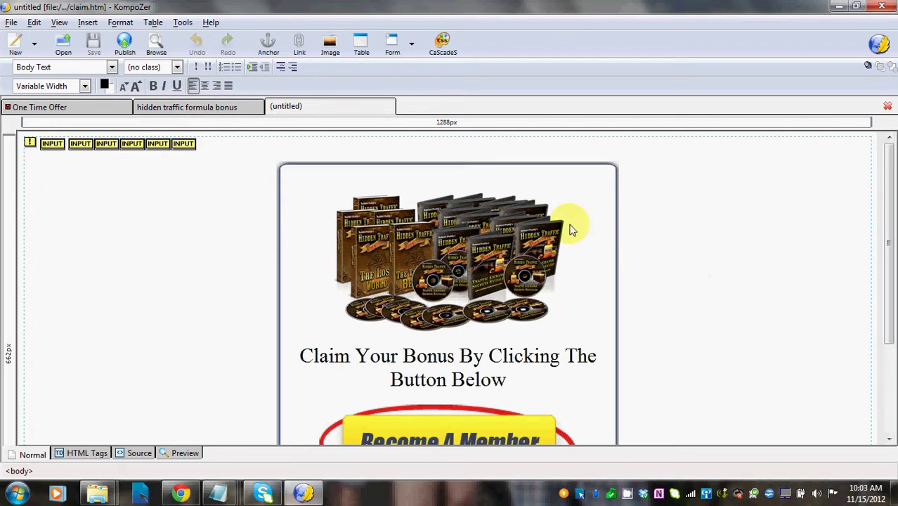
Delete the LFM membership-software table from the One Time Offer page
left_click(73, 107)
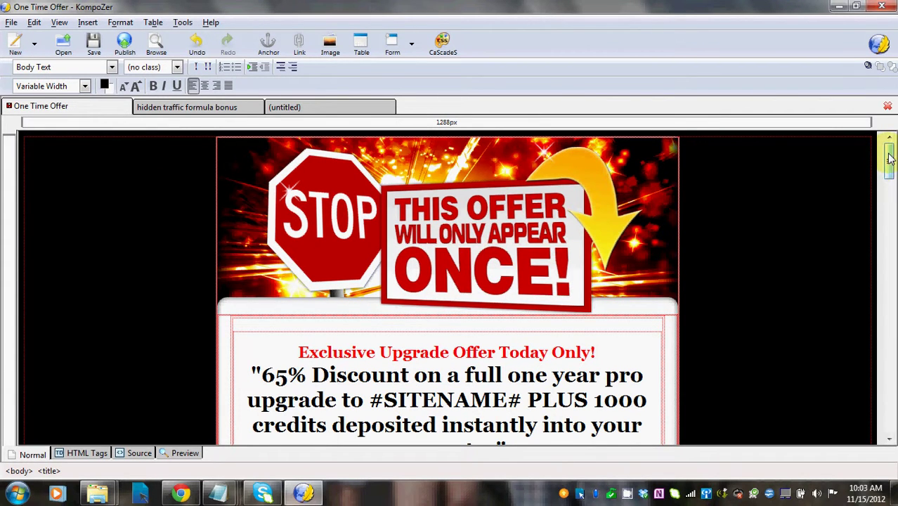
left_click_drag(889, 156, 890, 277)
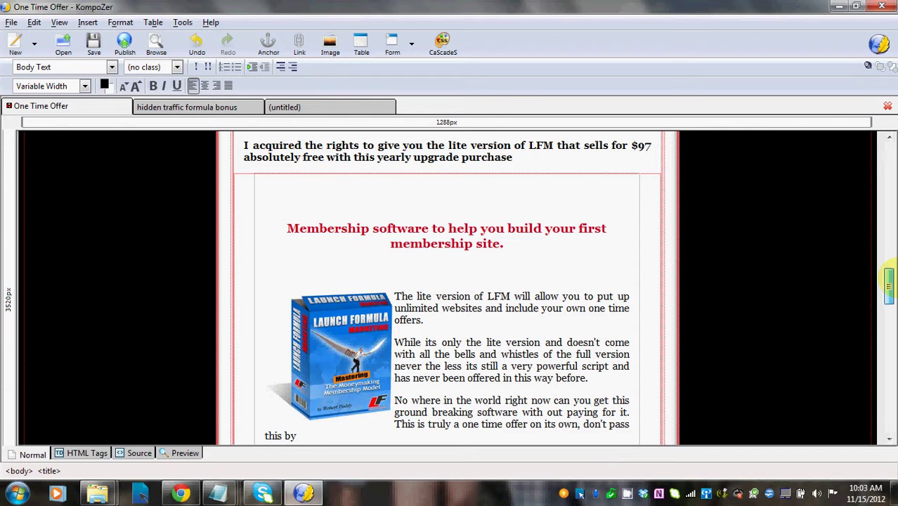
left_click(275, 199)
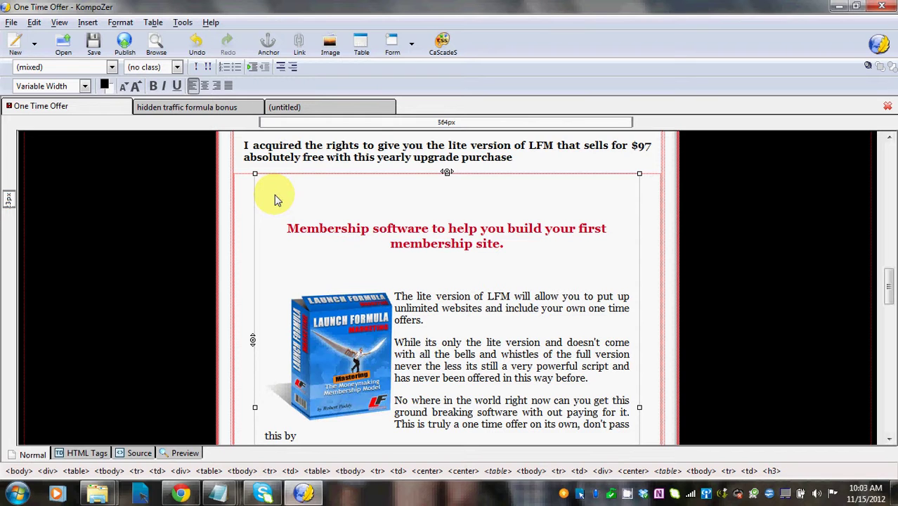
right_click(276, 199)
mouse_move(313, 399)
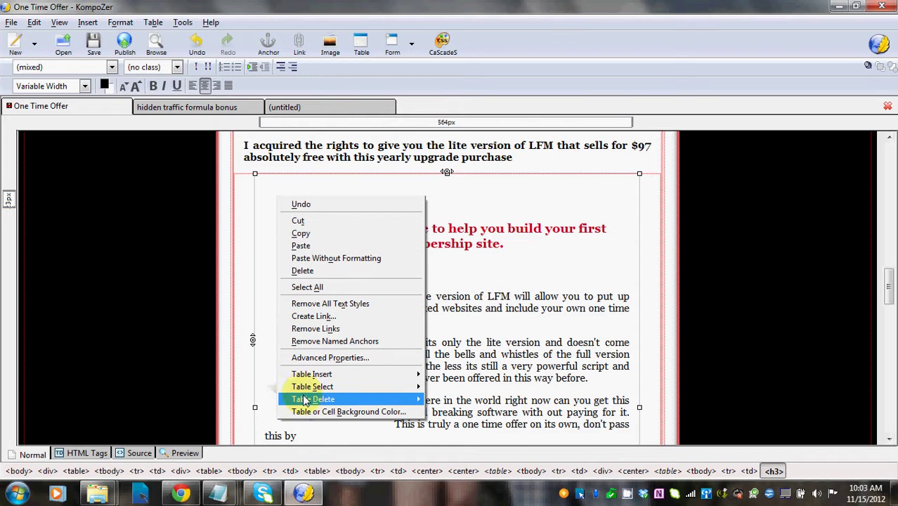
left_click(442, 401)
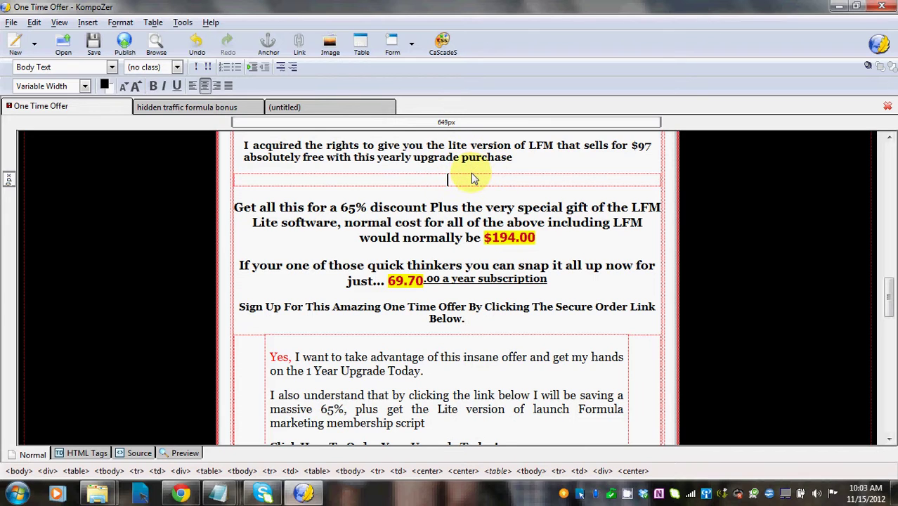
left_click(183, 109)
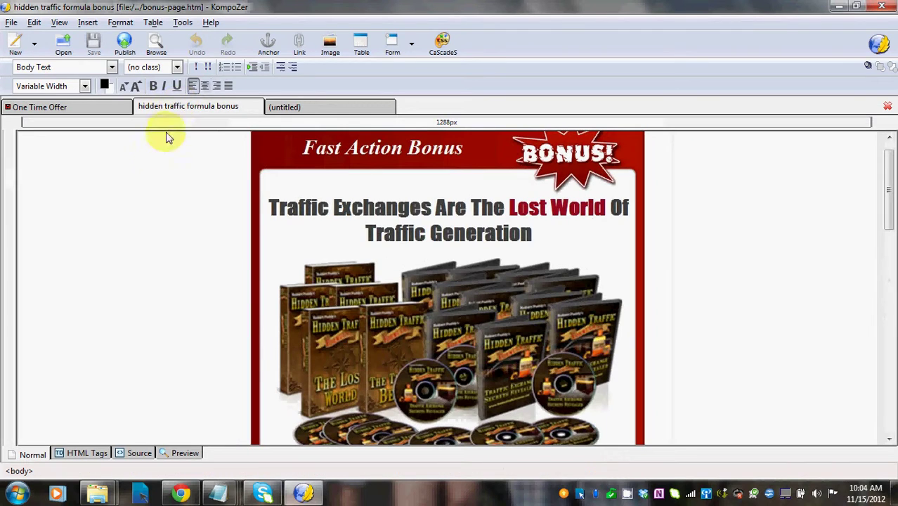
Copy the bonus box image code blocks from the bonus page's HTML source
left_click(139, 454)
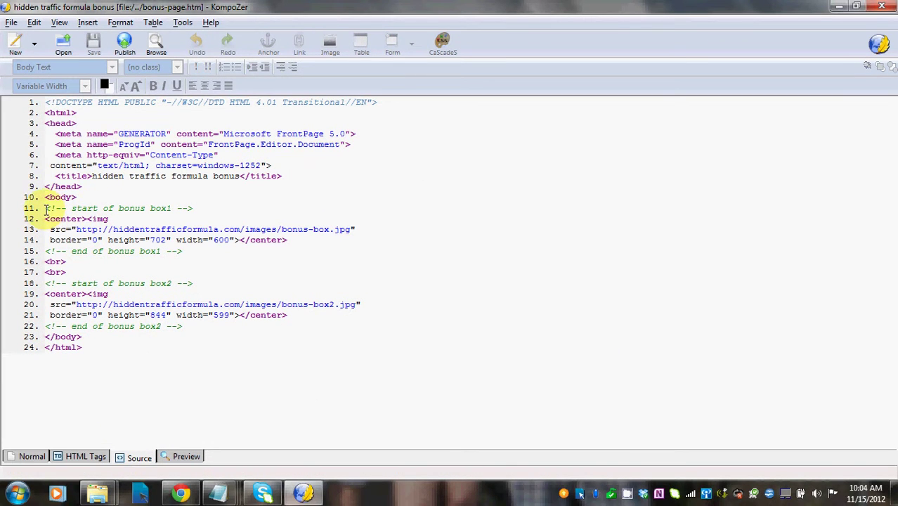
mouse_move(45, 209)
left_mouse_down()
mouse_move(224, 263)
mouse_move(219, 327)
left_mouse_up()
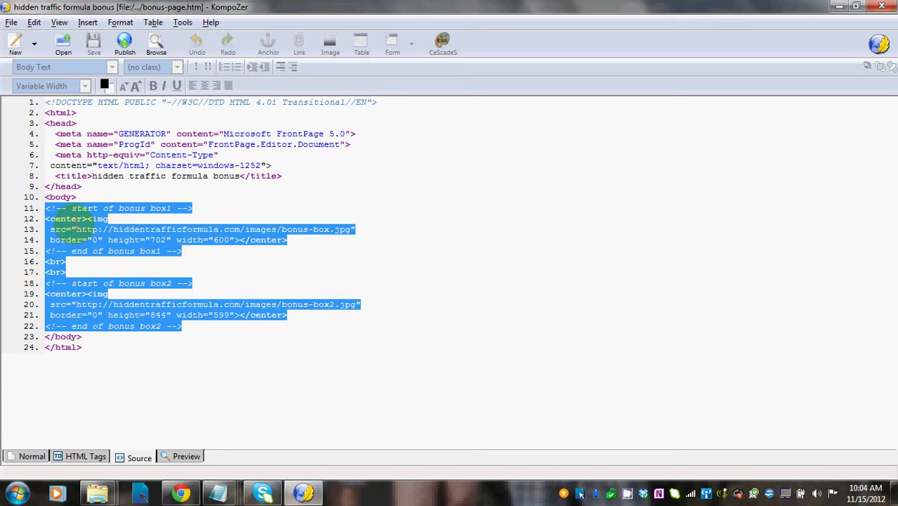
right_click(73, 226)
left_click(97, 276)
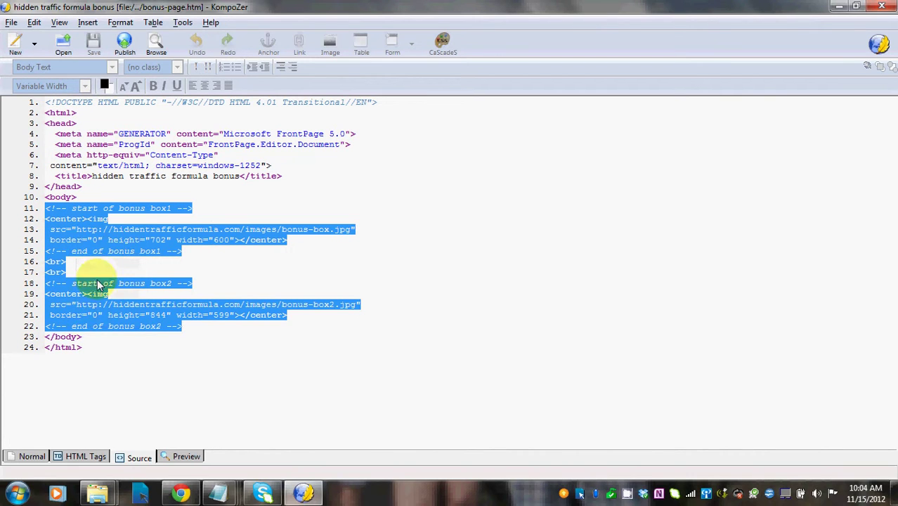
left_click(31, 456)
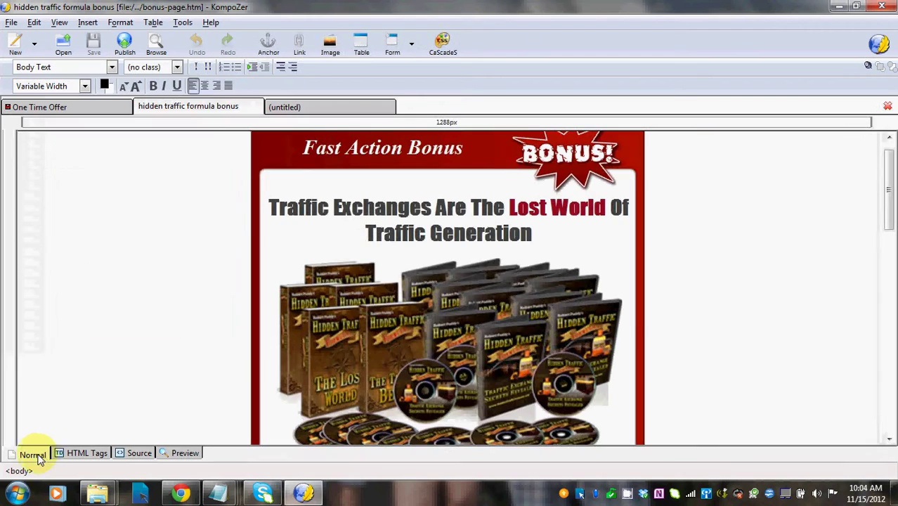
Paste the bonus box HTML into the One Time Offer page's source
left_click(42, 107)
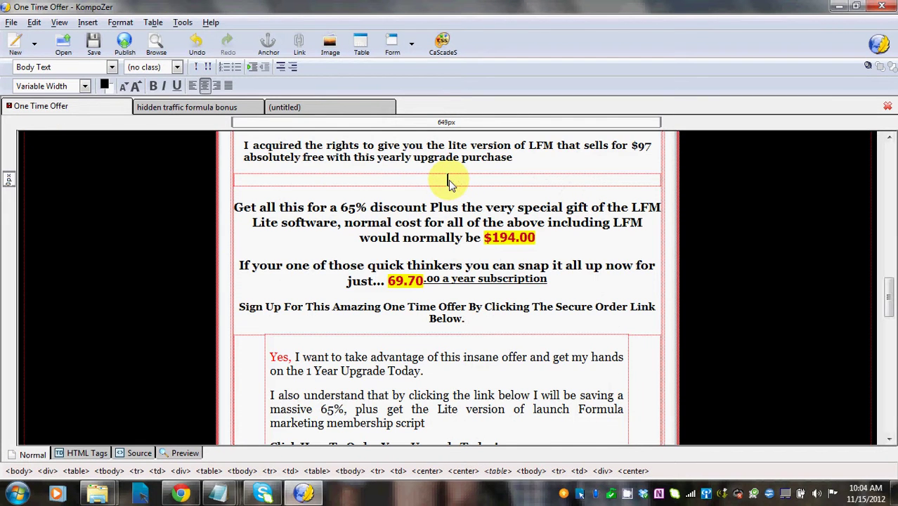
left_click(139, 454)
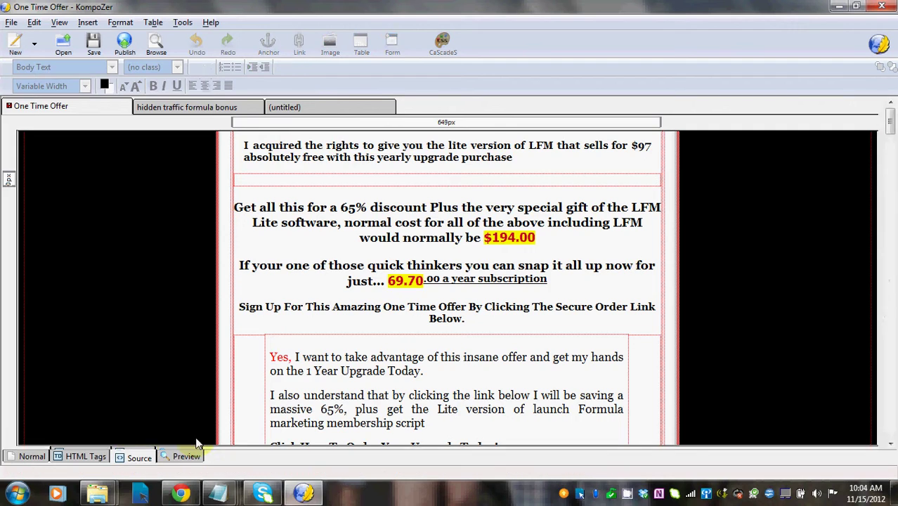
scroll(425, 302, "down", 1)
scroll(425, 302, "down", 1)
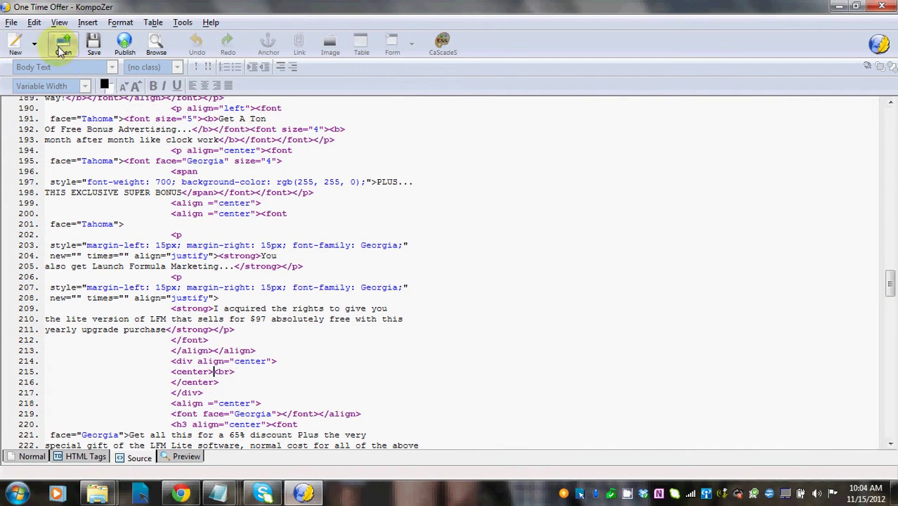
left_click(34, 21)
left_click(46, 92)
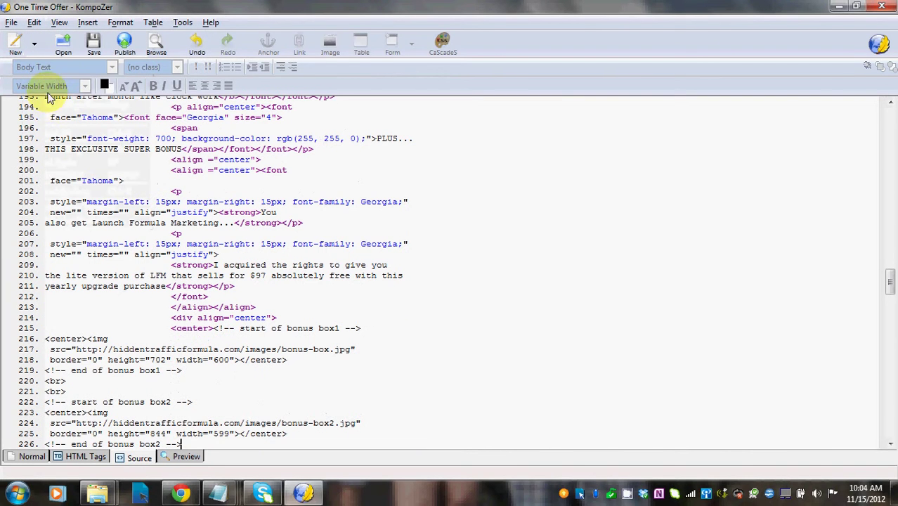
Replace 'Launch Formula Marketing' in the first bonus paragraph with Hidden Traffic Formula
left_click(29, 455)
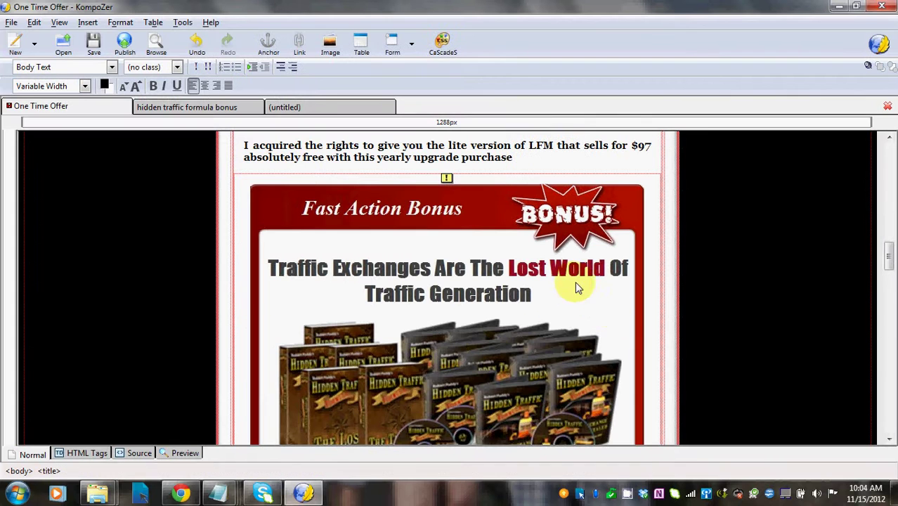
mouse_move(891, 260)
left_mouse_down()
mouse_move(889, 340)
mouse_move(889, 243)
left_mouse_up()
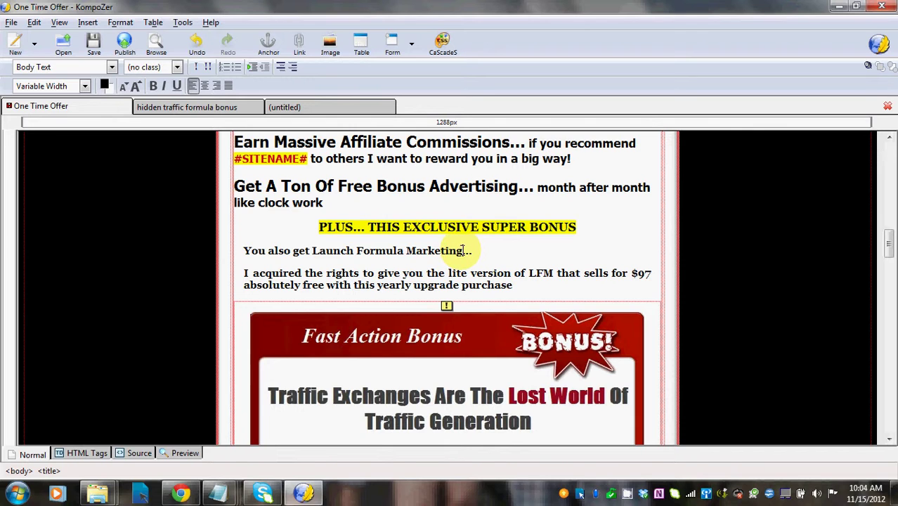
left_click_drag(463, 250, 312, 251)
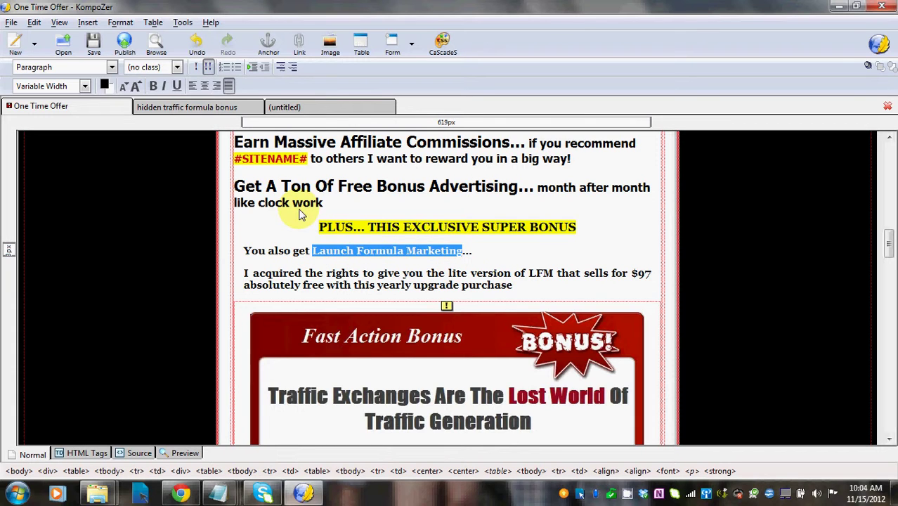
type("Hidden Traffi")
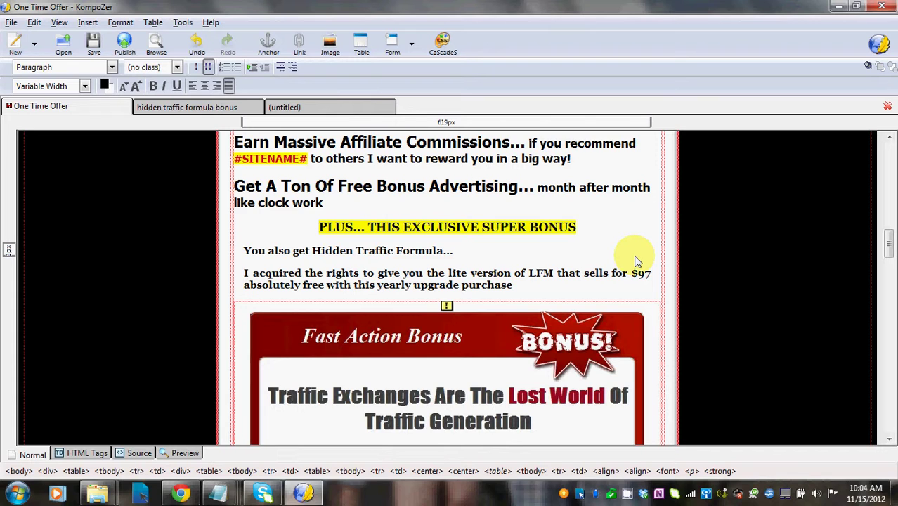
Replace the word LFM in the bonus paragraph with 'Hidden Traffic Formula'
scroll(636, 262, "up", 1)
double_click(540, 293)
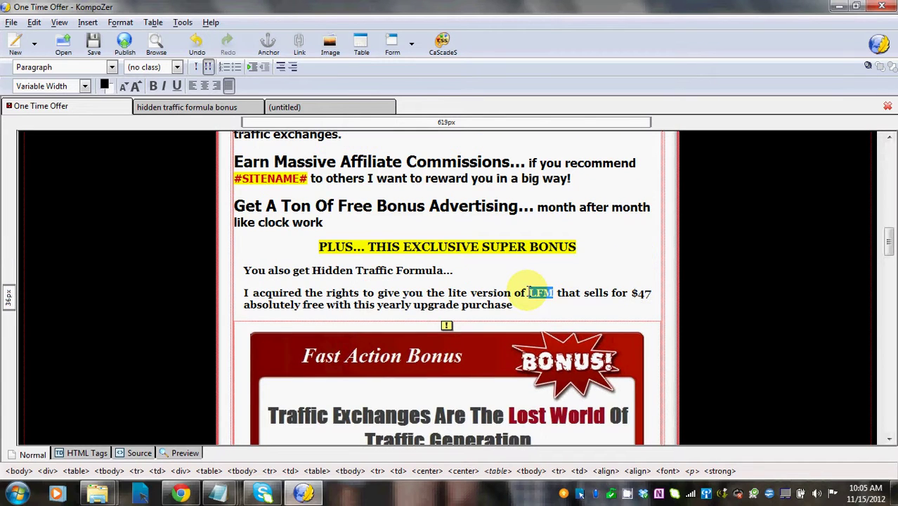
type("Traffic")
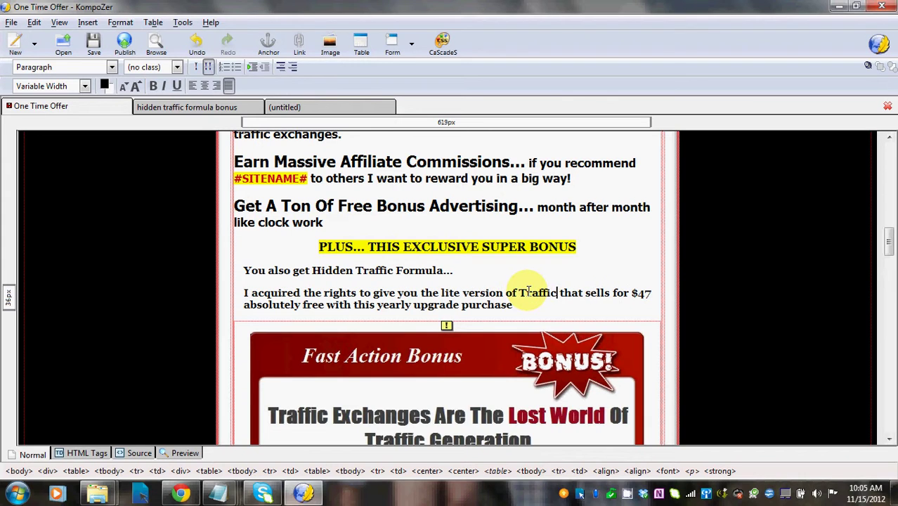
key("BackSpace")
key("BackSpace")
key("BackSpace")
key("BackSpace")
key("BackSpace")
key("BackSpace")
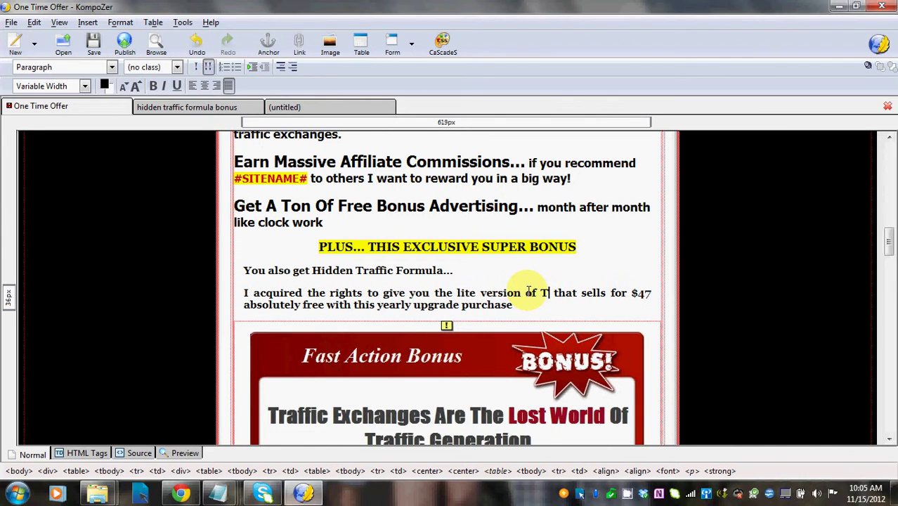
key("BackSpace")
key("BackSpace")
type("Hidden")
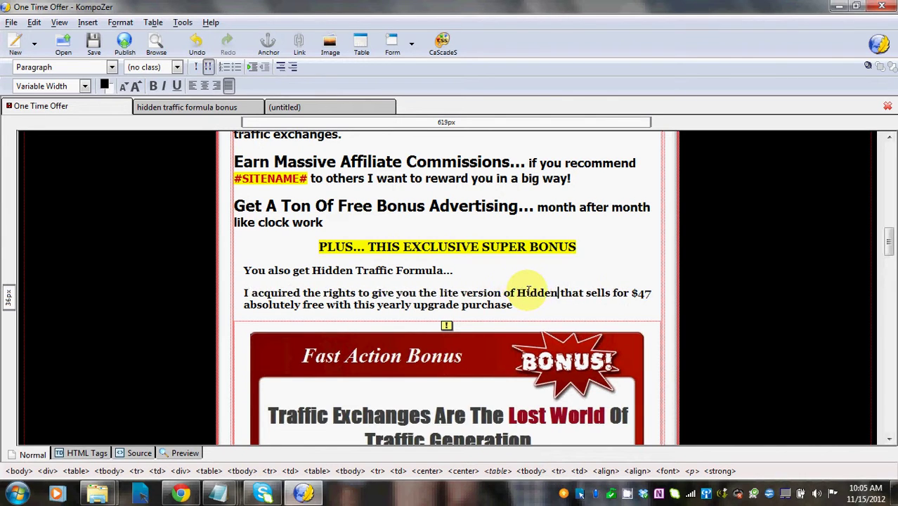
type(" Traffic F ")
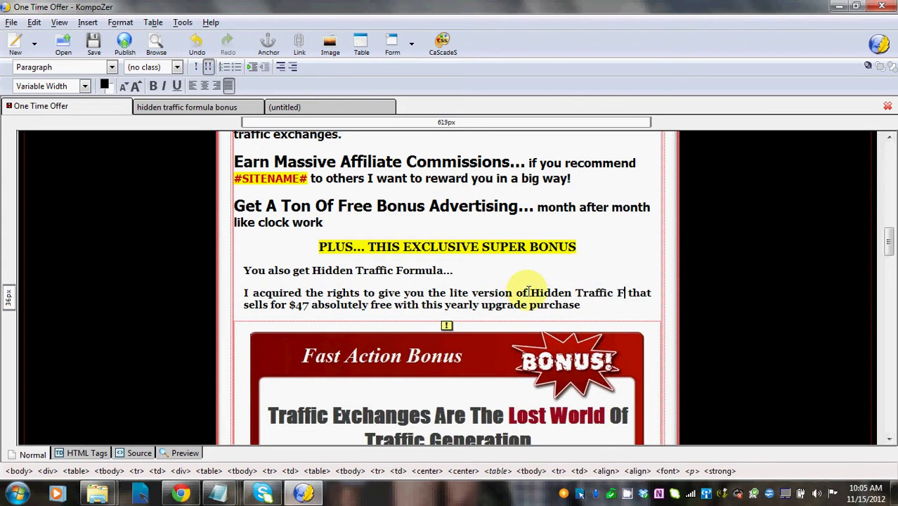
type("ormula")
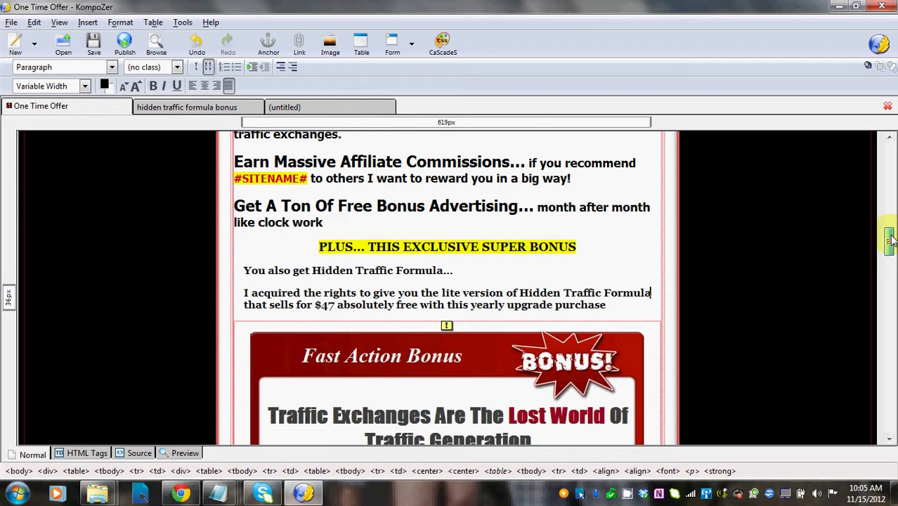
mouse_move(891, 241)
left_mouse_down()
mouse_move(891, 302)
mouse_move(893, 226)
left_mouse_up()
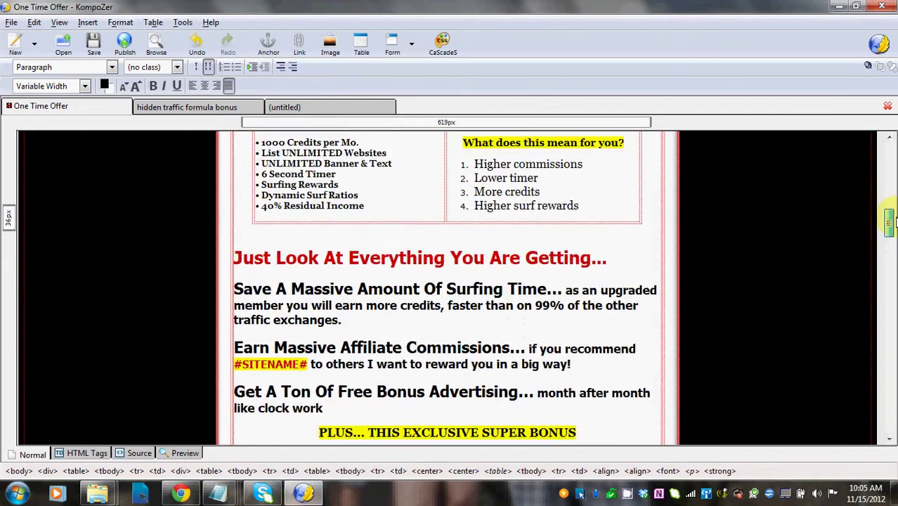
left_click_drag(891, 222, 891, 337)
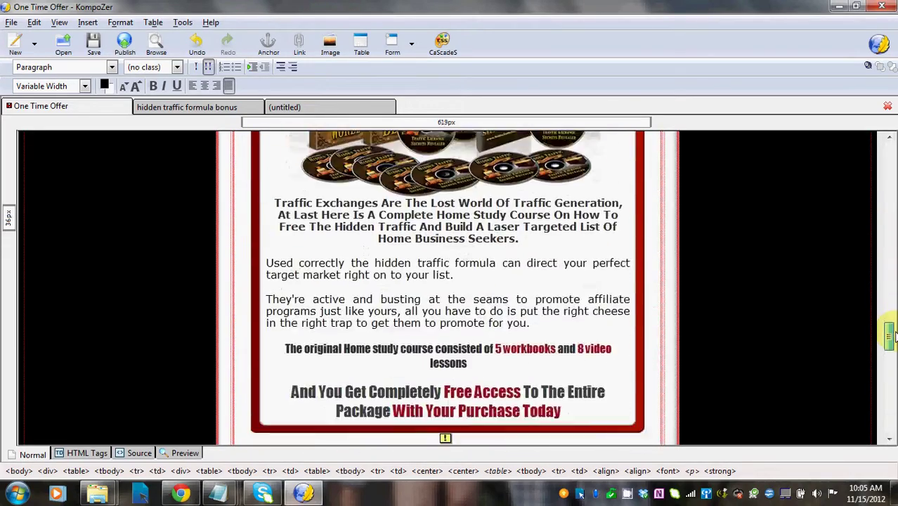
scroll(554, 327, "down", 1)
scroll(553, 327, "down", 1)
scroll(554, 327, "down", 1)
scroll(553, 327, "down", 1)
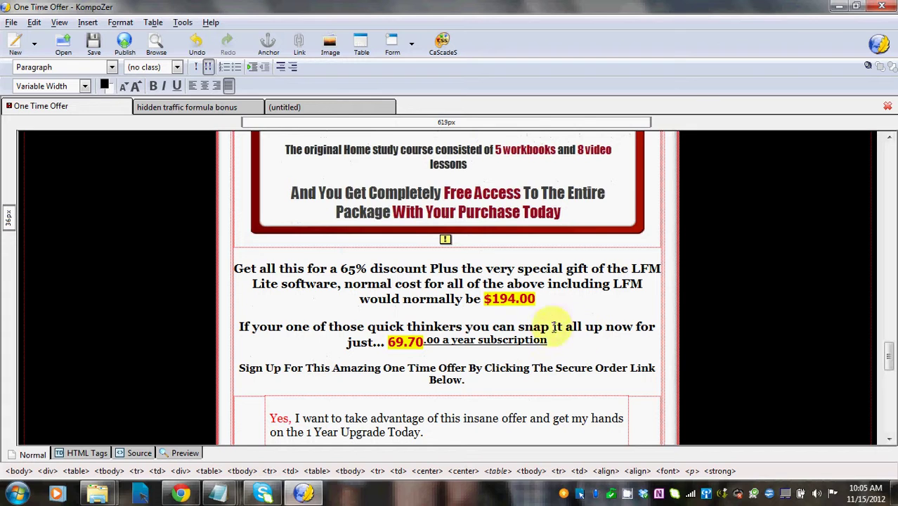
left_click(541, 302)
key("shift+Left")
key("shift+Left")
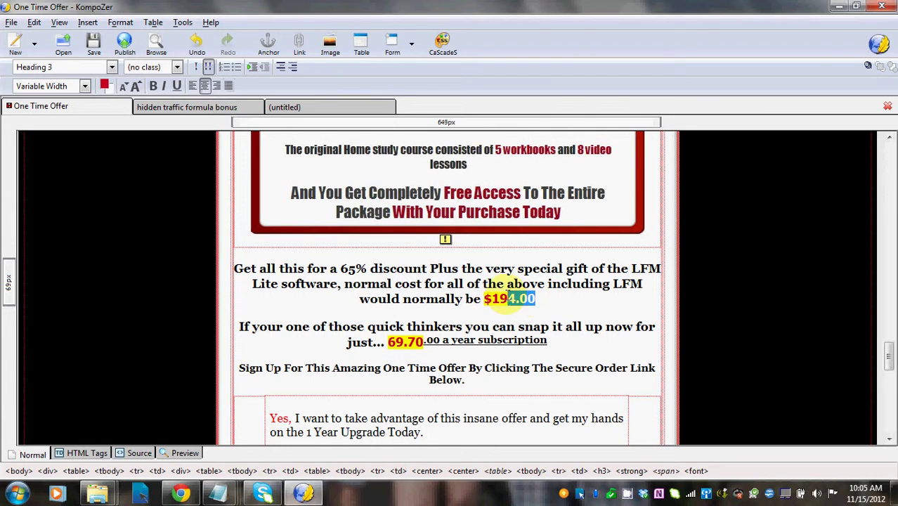
key("shift+Left")
key("shift+Left")
key("shift+Left")
key("shift+Left")
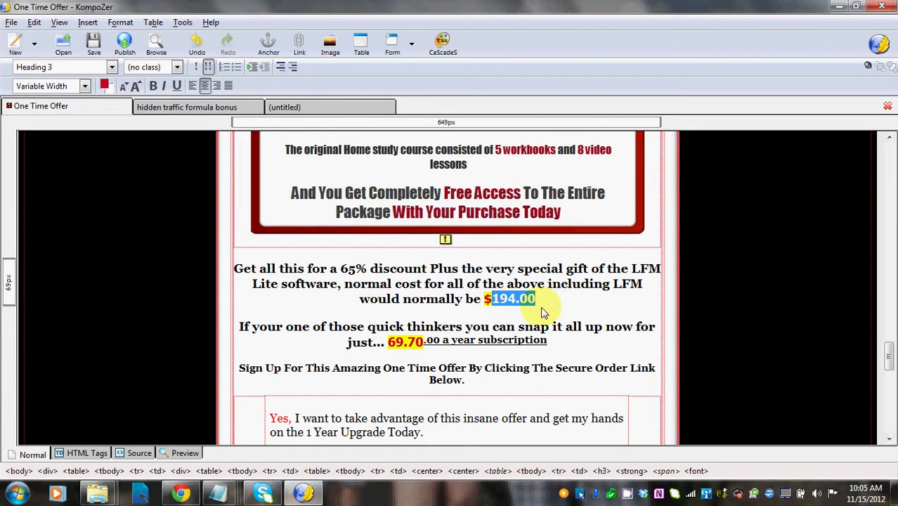
key("shift+Left")
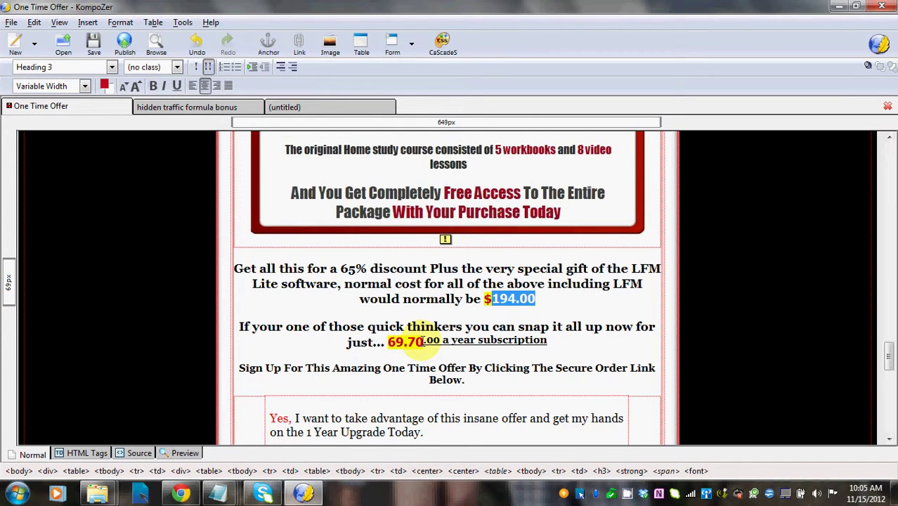
left_click_drag(423, 340, 392, 343)
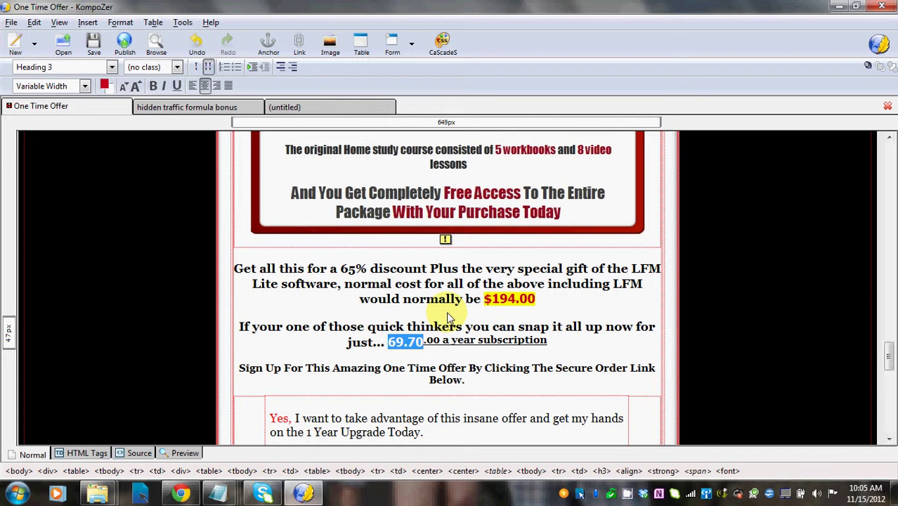
scroll(448, 318, "up", 2)
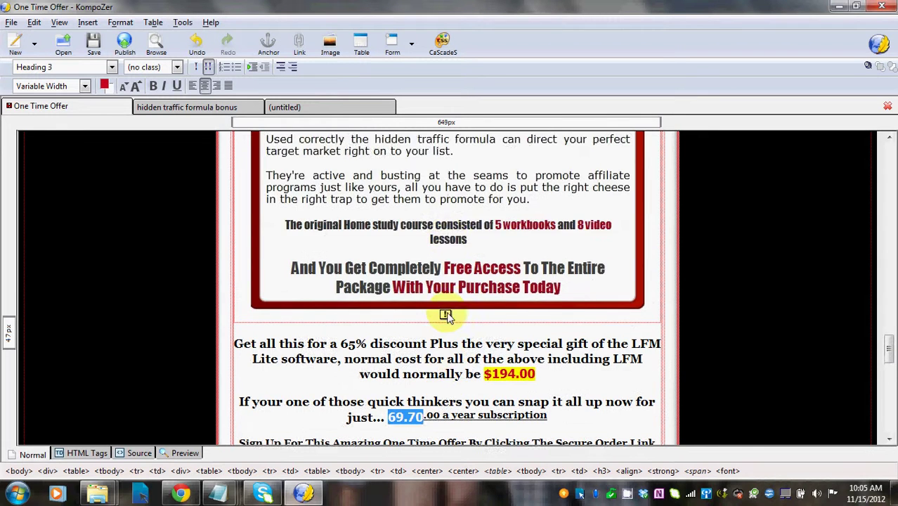
scroll(448, 318, "up", 2)
scroll(448, 318, "up", 5)
scroll(447, 315, "up", 2)
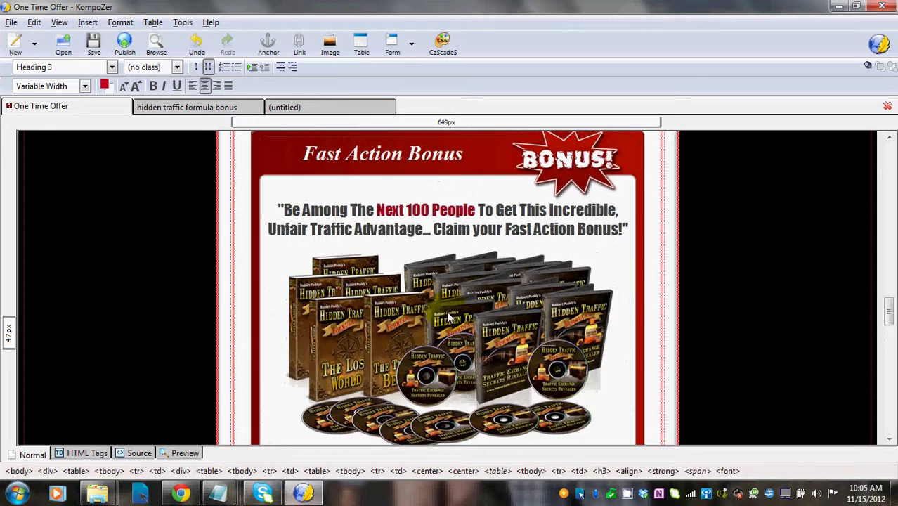
scroll(447, 311, "up", 4)
scroll(446, 310, "up", 1)
scroll(447, 311, "up", 4)
scroll(447, 311, "up", 2)
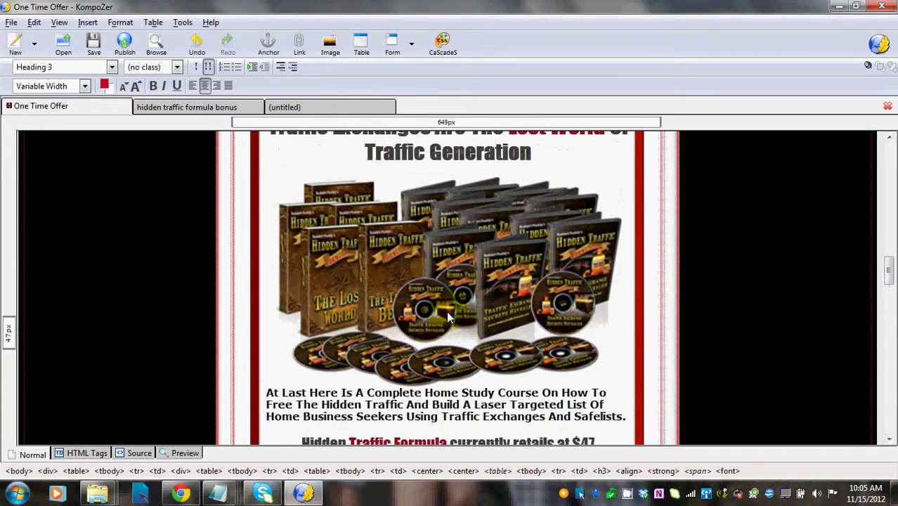
Select and copy the One Time Offer page's entire HTML source
left_click(273, 378)
left_click(133, 453)
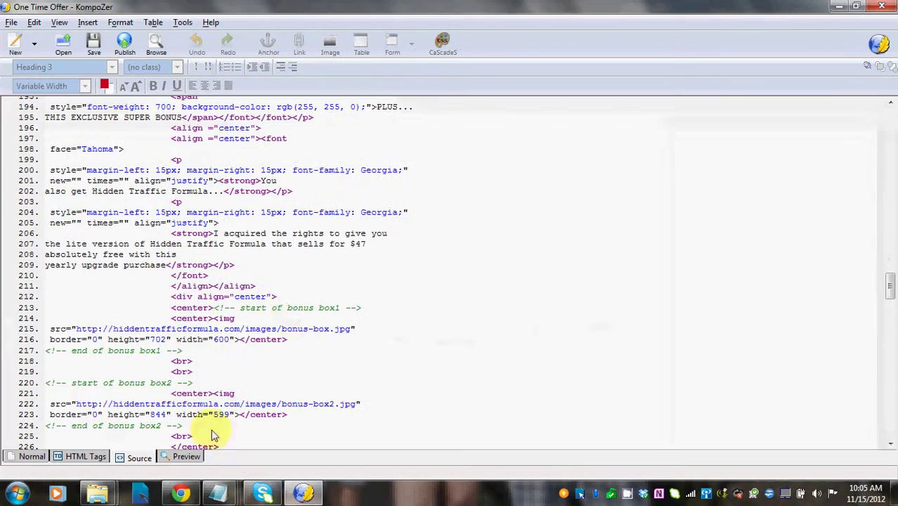
left_click_drag(888, 280, 886, 96)
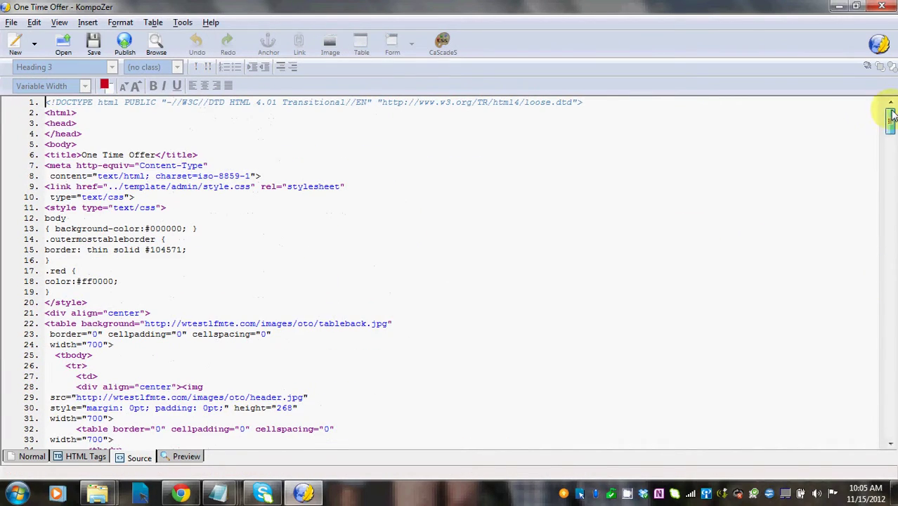
left_click_drag(47, 107, 506, 463)
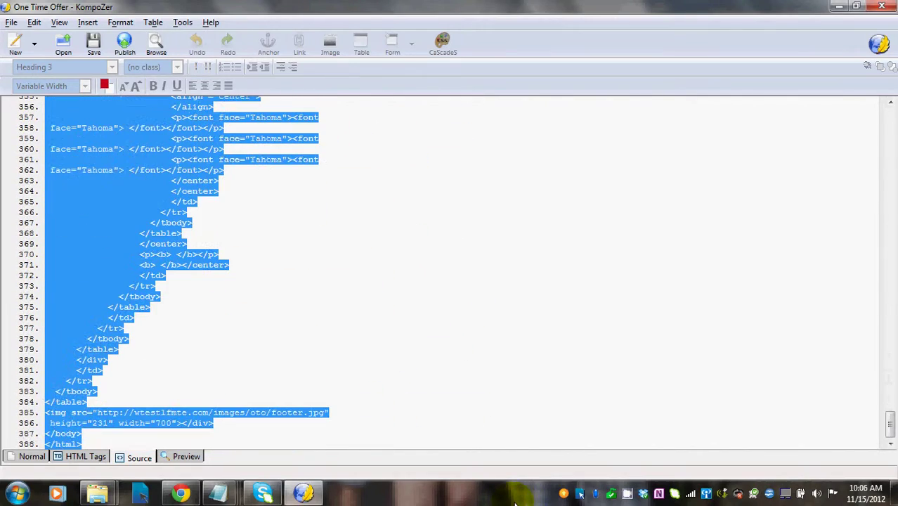
left_click_drag(506, 464, 204, 275)
right_click(130, 201)
left_click(153, 248)
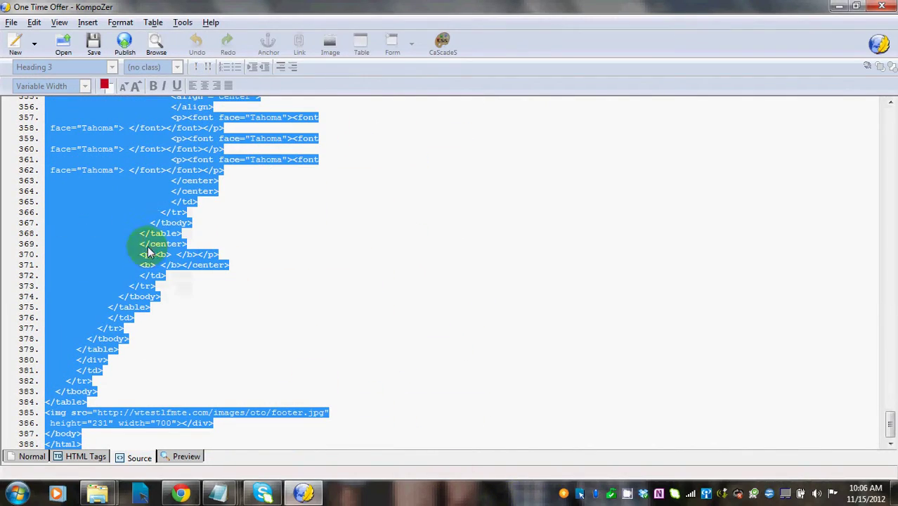
Paste the copied page code over Offer 1's existing Offer HTML on the OTO page
left_click(180, 494)
mouse_move(600, 162)
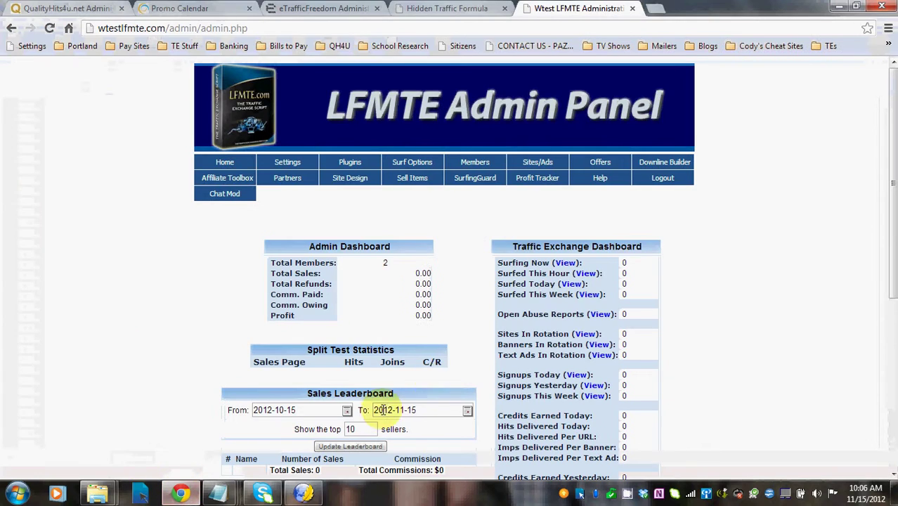
left_click(599, 178)
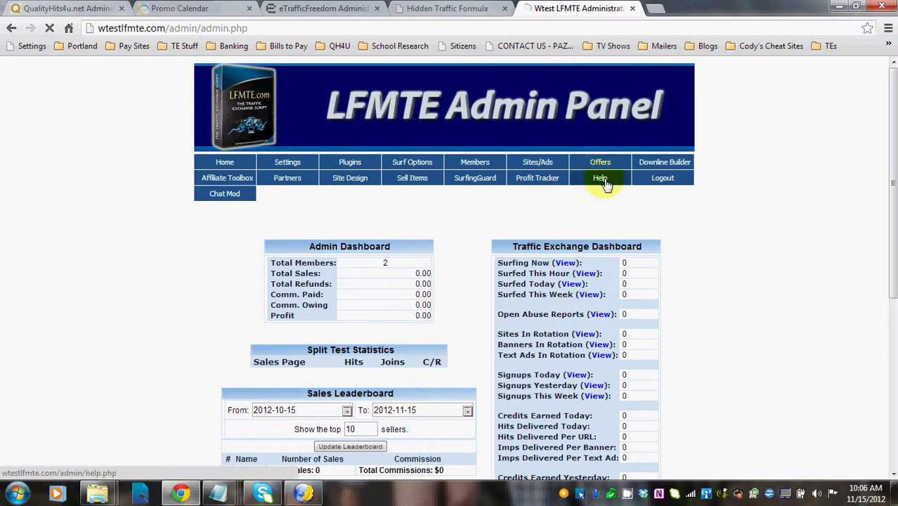
scroll(885, 148, "down", 1)
scroll(883, 161, "down", 3)
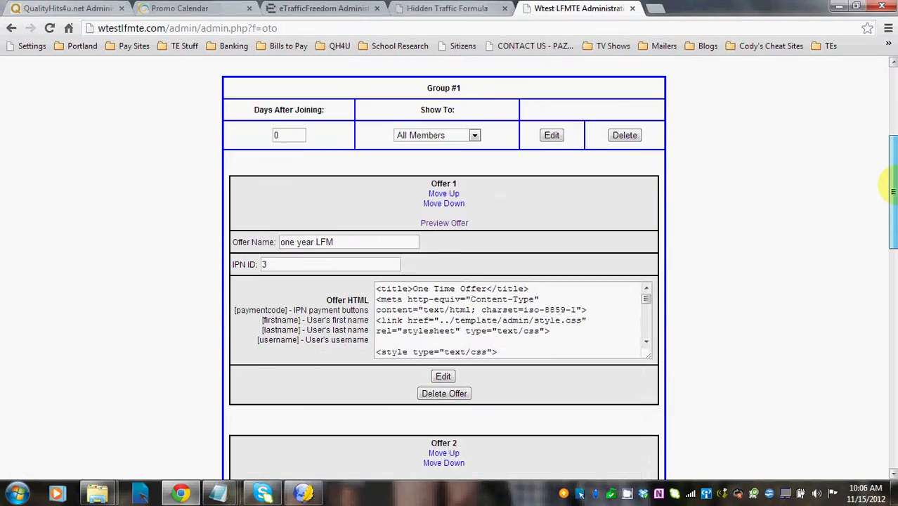
mouse_move(378, 275)
left_mouse_down()
mouse_move(548, 384)
mouse_move(562, 382)
left_mouse_up()
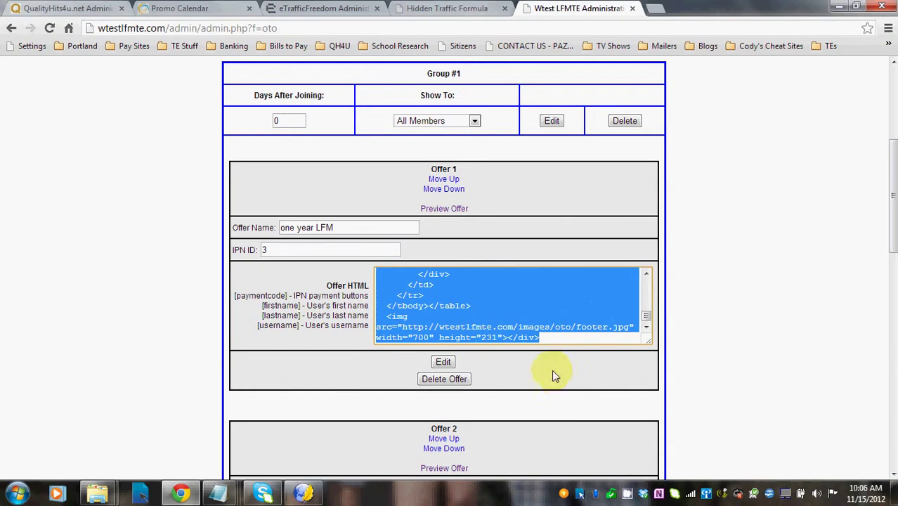
right_click(505, 299)
left_click(518, 367)
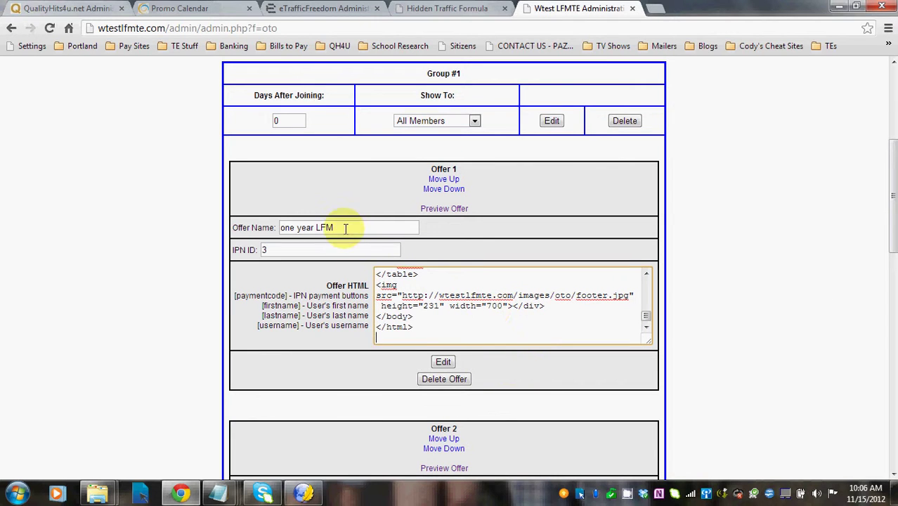
Select Offer 1's name 'one year LFM' and scroll through the offer settings
left_click_drag(343, 228, 280, 228)
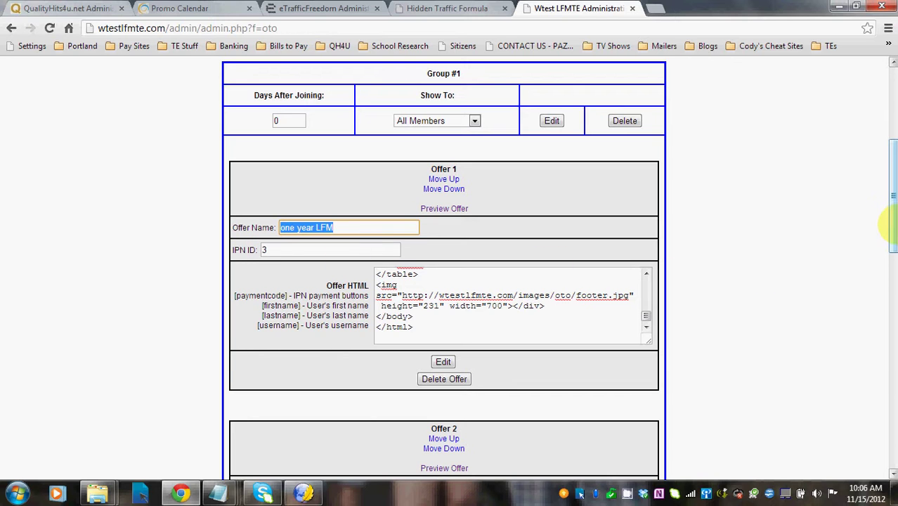
left_click_drag(894, 229, 887, 152)
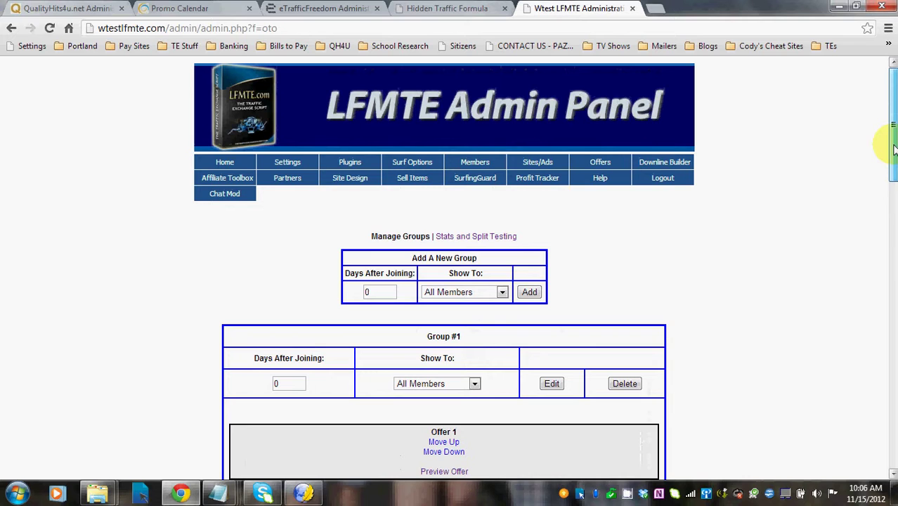
scroll(808, 204, "down", 2)
scroll(844, 225, "down", 1)
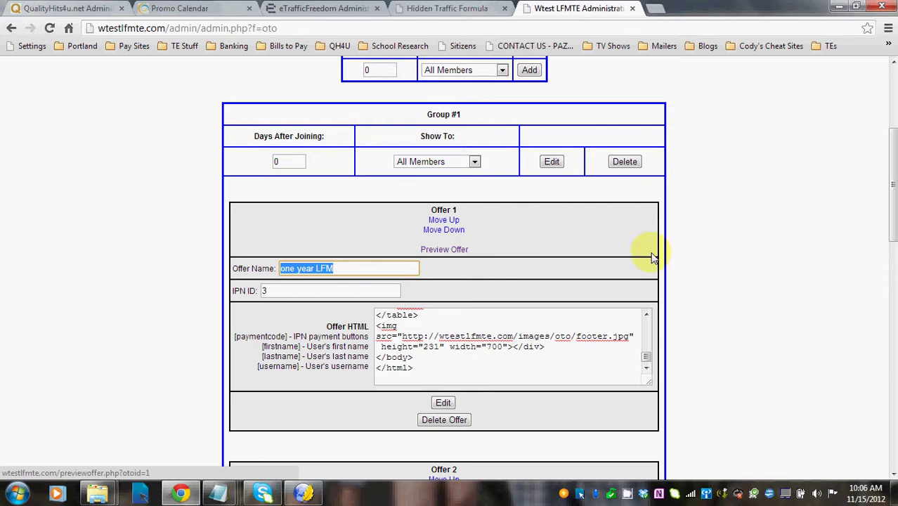
left_click_drag(893, 219, 892, 153)
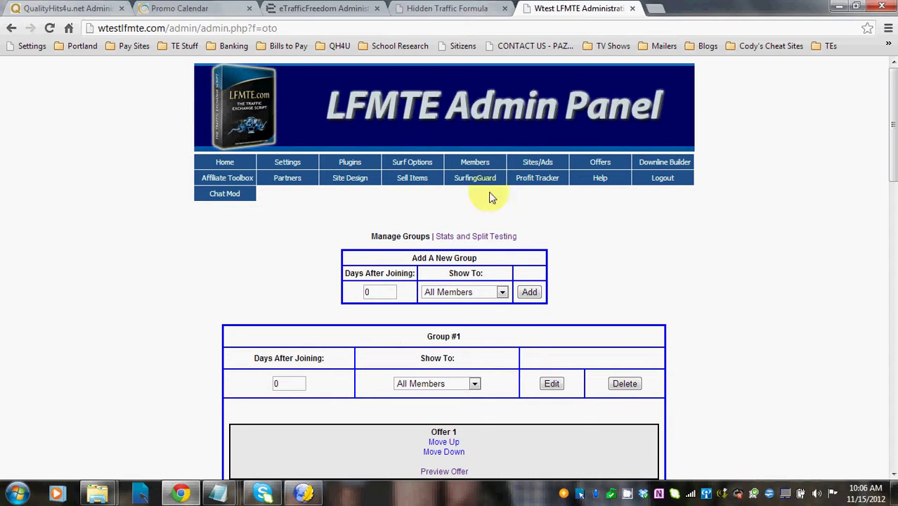
mouse_move(350, 177)
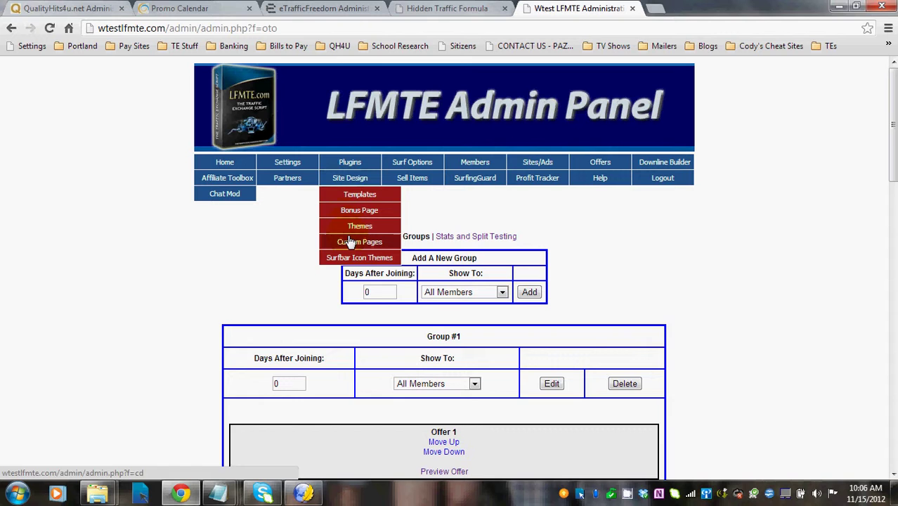
Add custom page 'Hidden Traffic Formula' with URL tag htf, member level None, listed in Menu
left_click(350, 242)
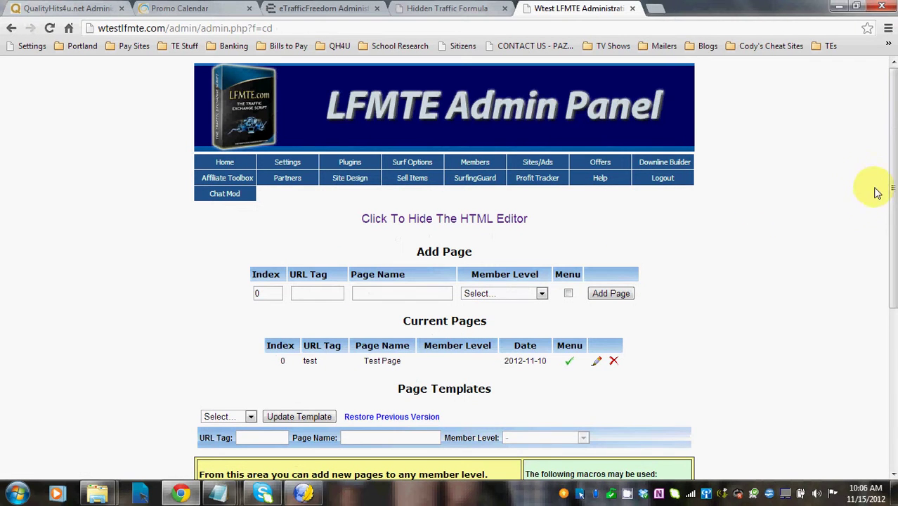
mouse_move(894, 168)
left_mouse_down()
mouse_move(894, 186)
mouse_move(891, 173)
left_mouse_up()
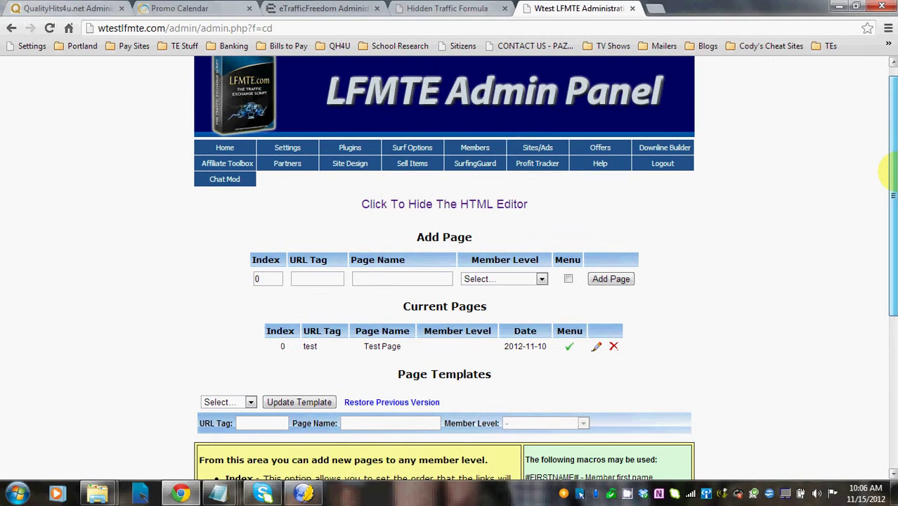
left_click(302, 278)
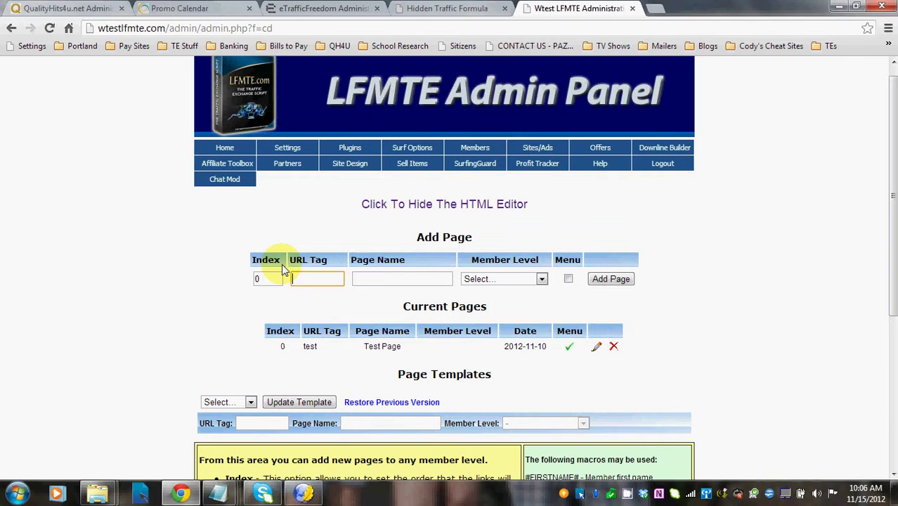
type("htf")
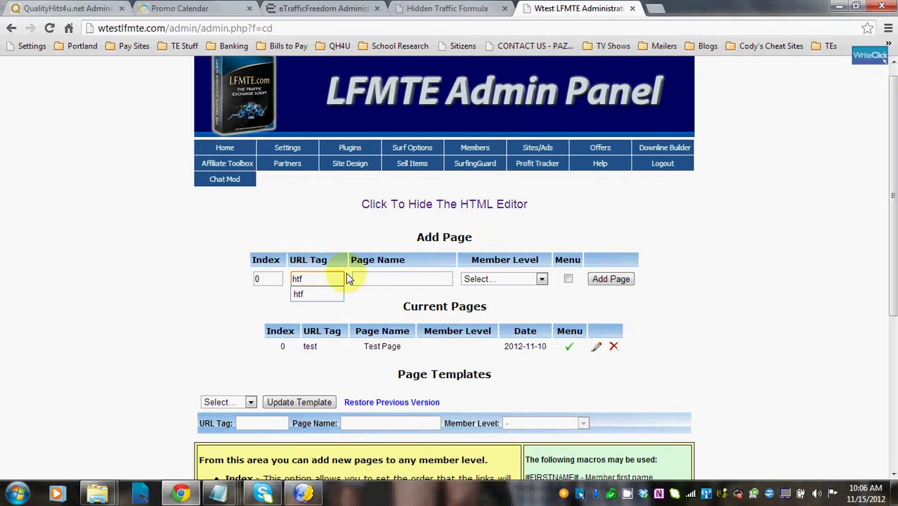
left_click(367, 278)
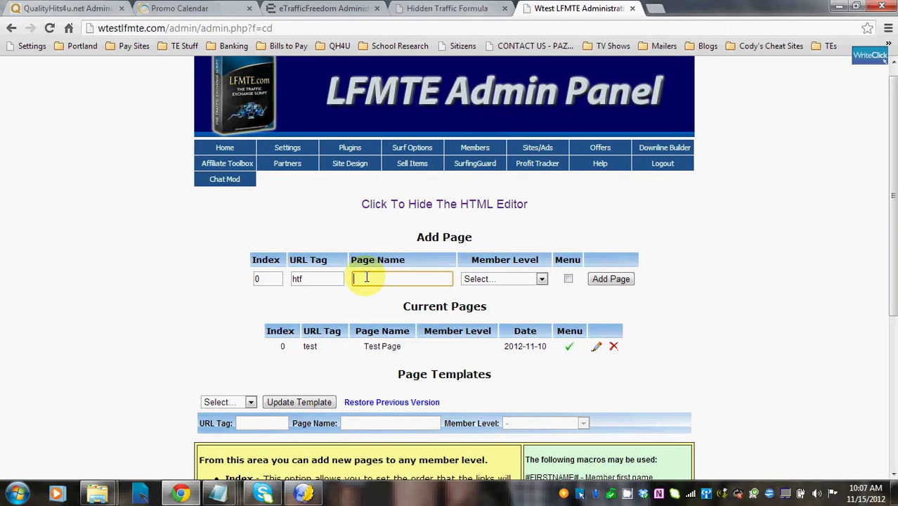
type("Hidden")
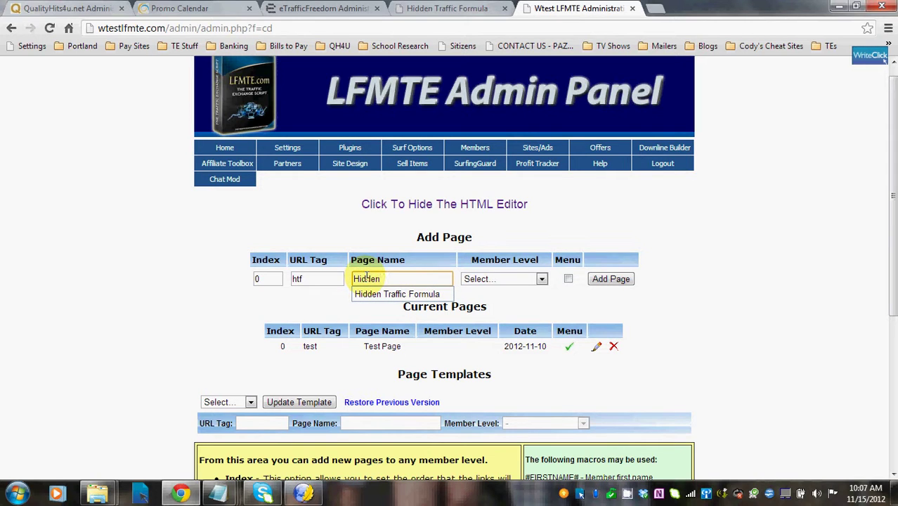
left_click(415, 295)
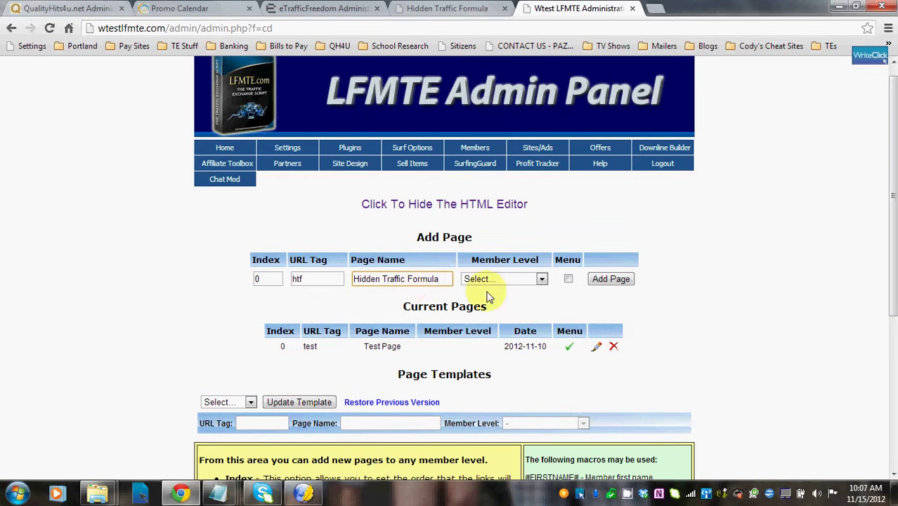
left_click(542, 280)
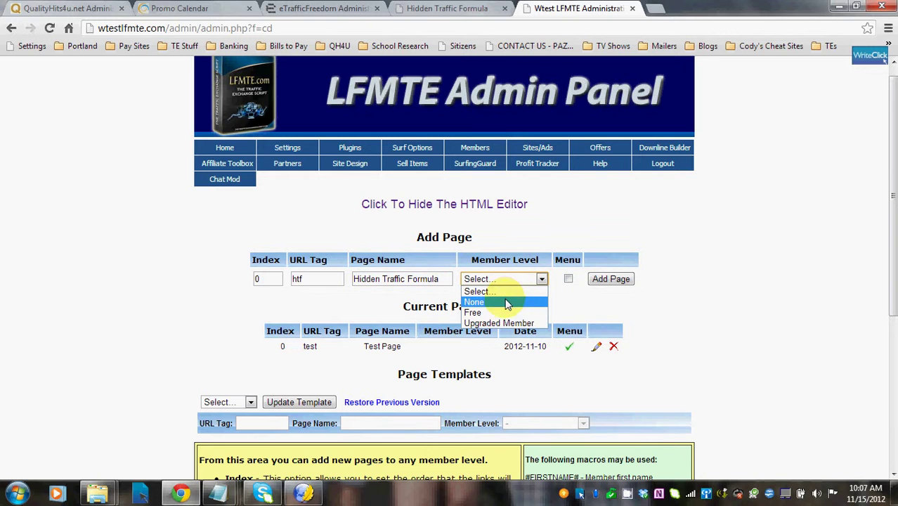
left_click(507, 301)
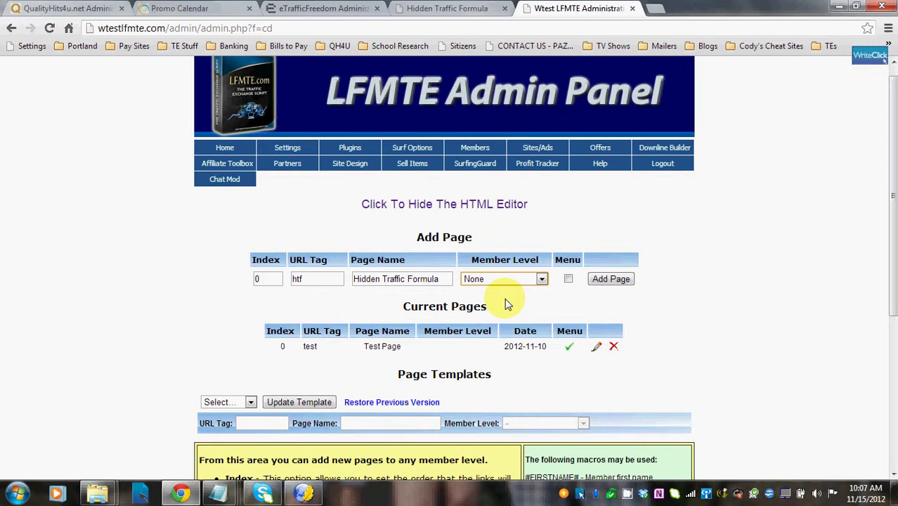
left_click(569, 280)
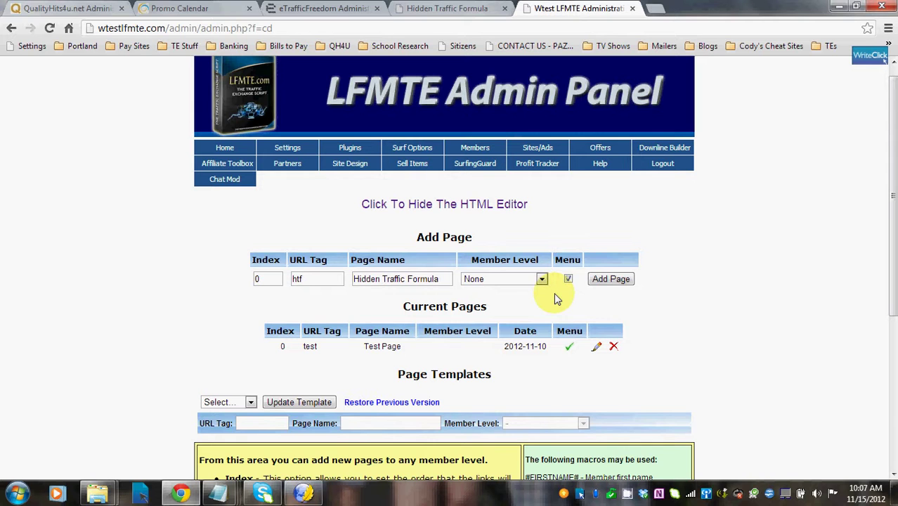
left_click(617, 280)
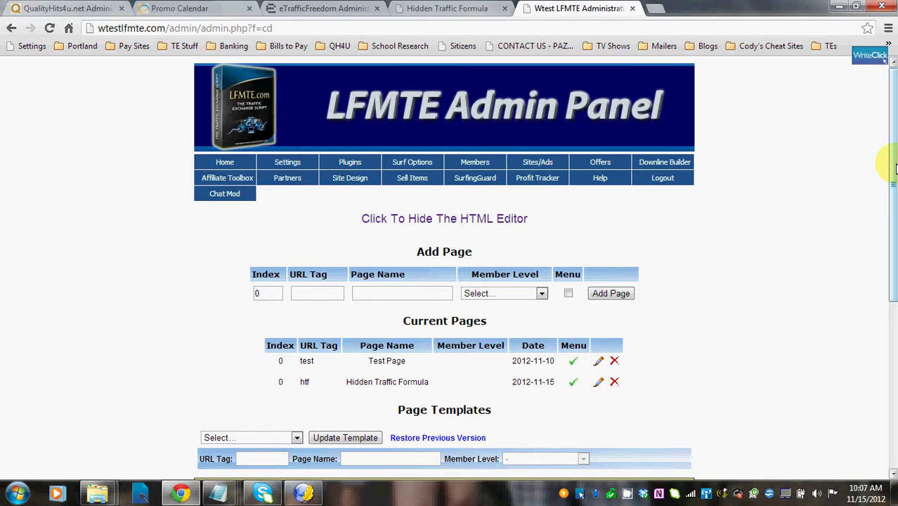
Load the empty Hidden Traffic Formula page template into the HTML editor
left_click_drag(894, 153, 894, 264)
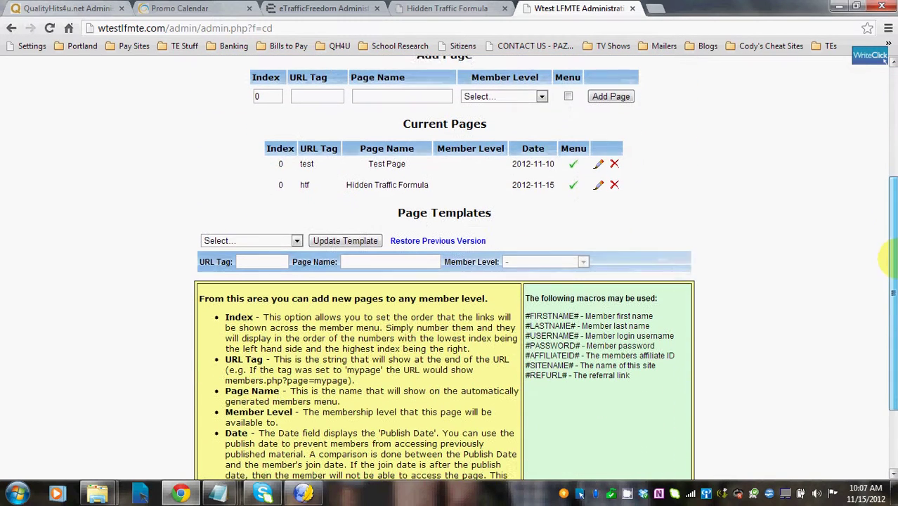
left_click(239, 236)
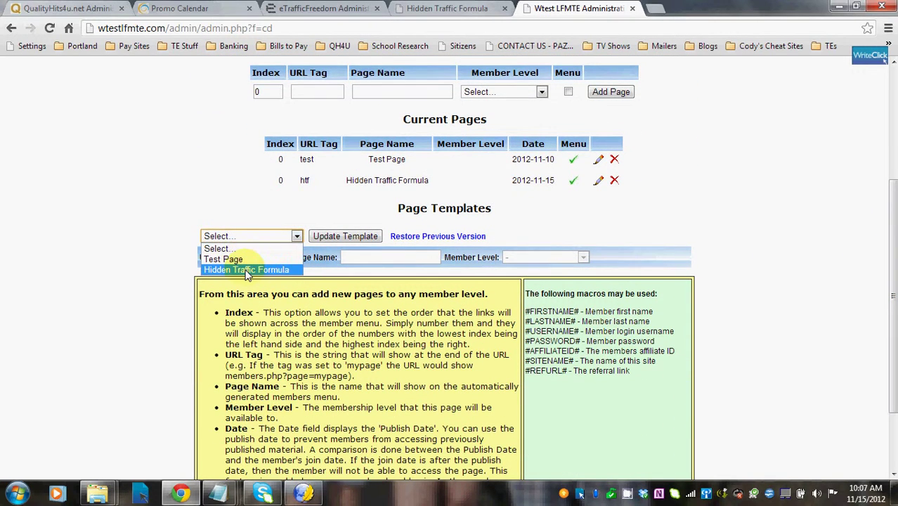
left_click(245, 270)
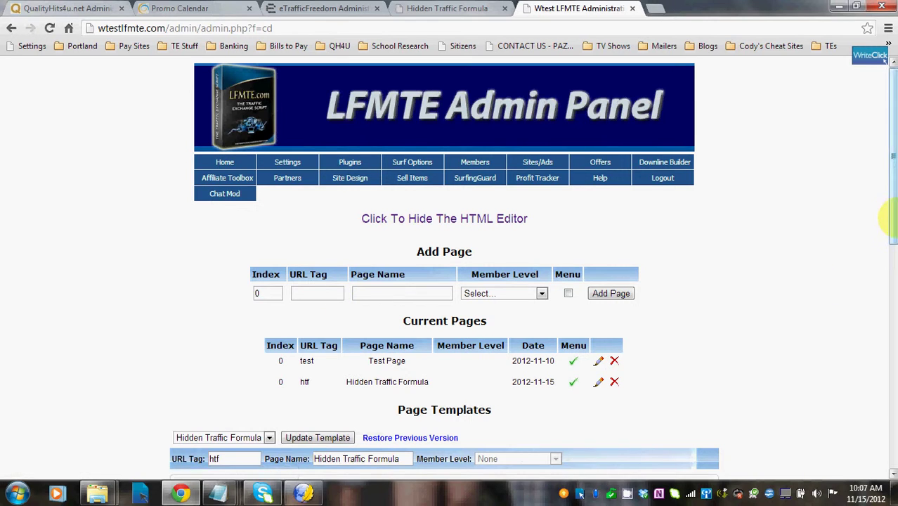
left_click_drag(893, 166, 892, 281)
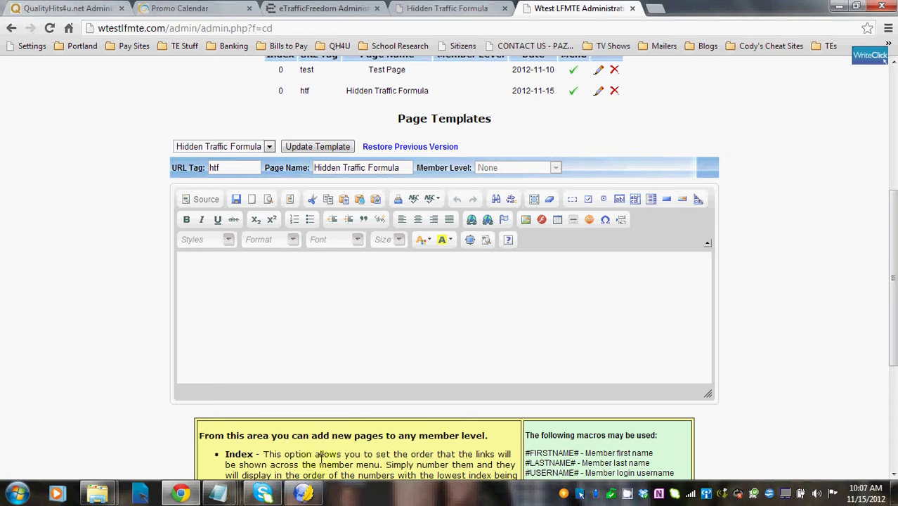
left_click(303, 492)
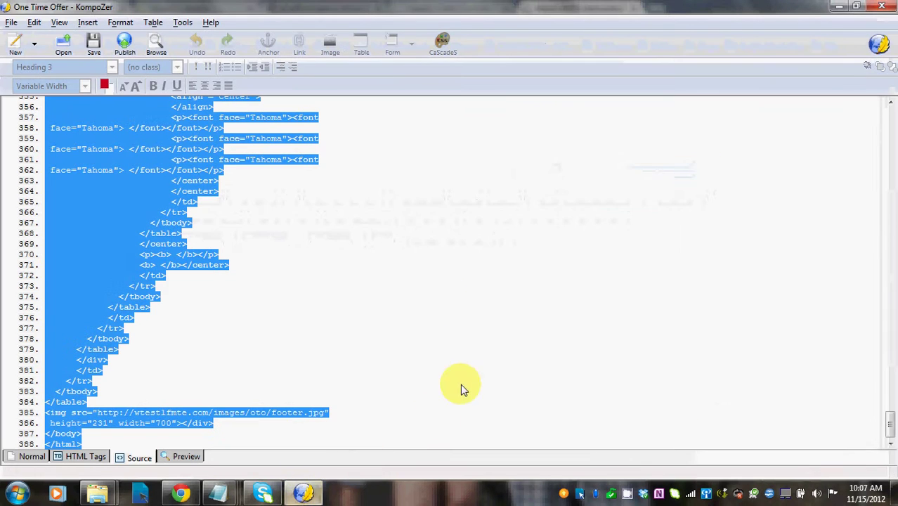
Bring up the claim bonus page tab and review its HTML source
left_click(30, 457)
left_click(333, 108)
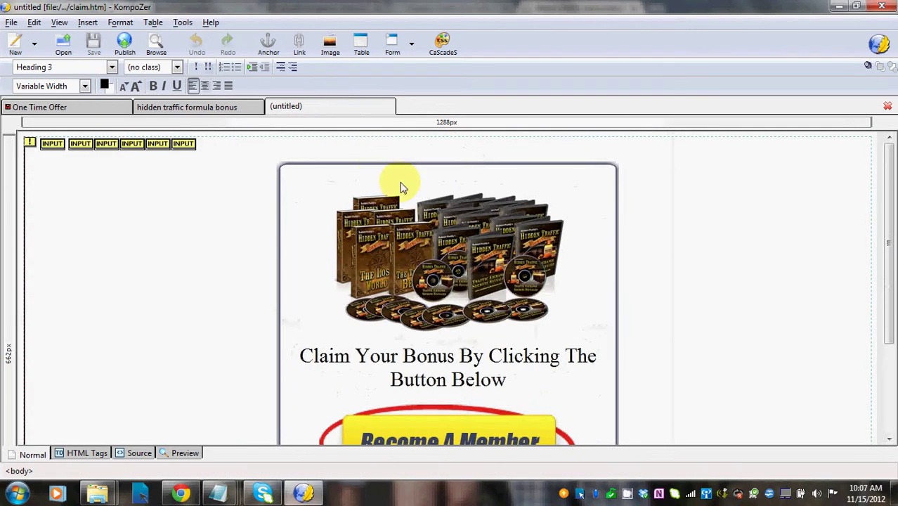
left_click(137, 453)
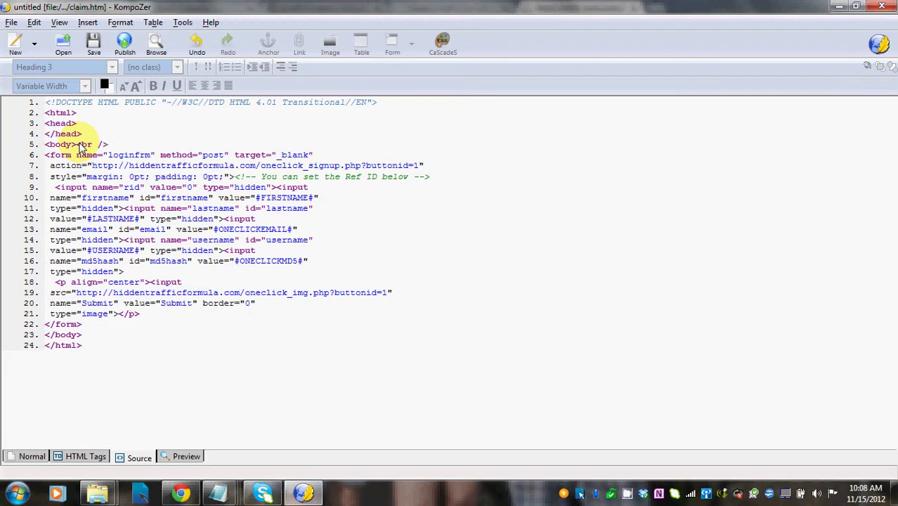
left_click(29, 456)
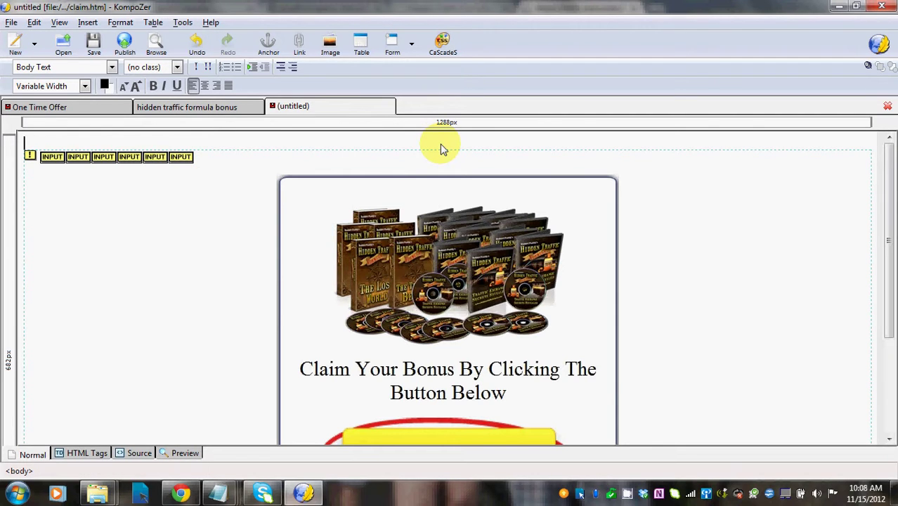
Add a centred line ending 'Click the button below to get started with Hidden Traffic Formula', then copy all HTML source
left_click(206, 84)
type("Thank you for your")
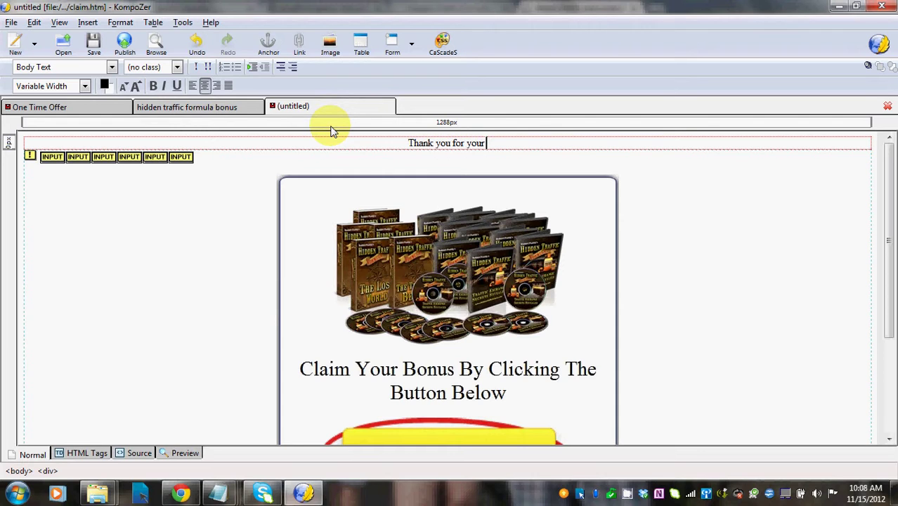
type("purcha")
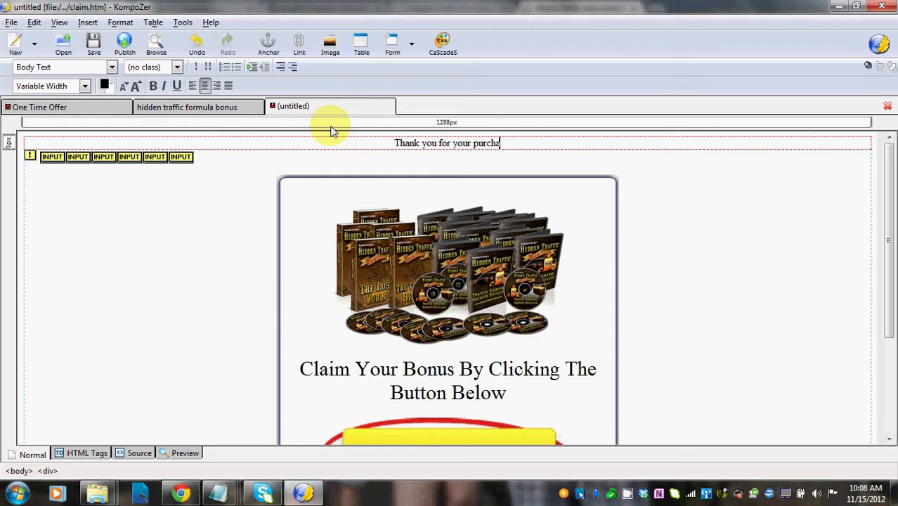
type("se.  Click")
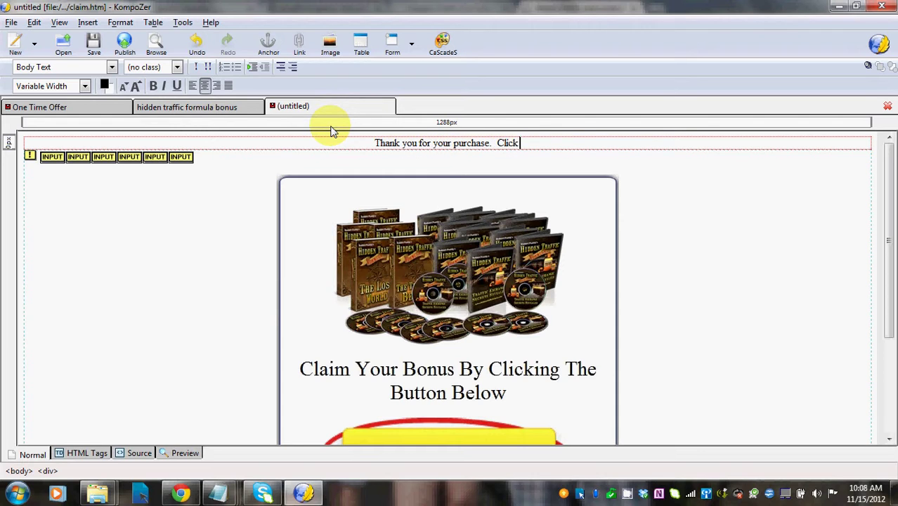
type(" the button b")
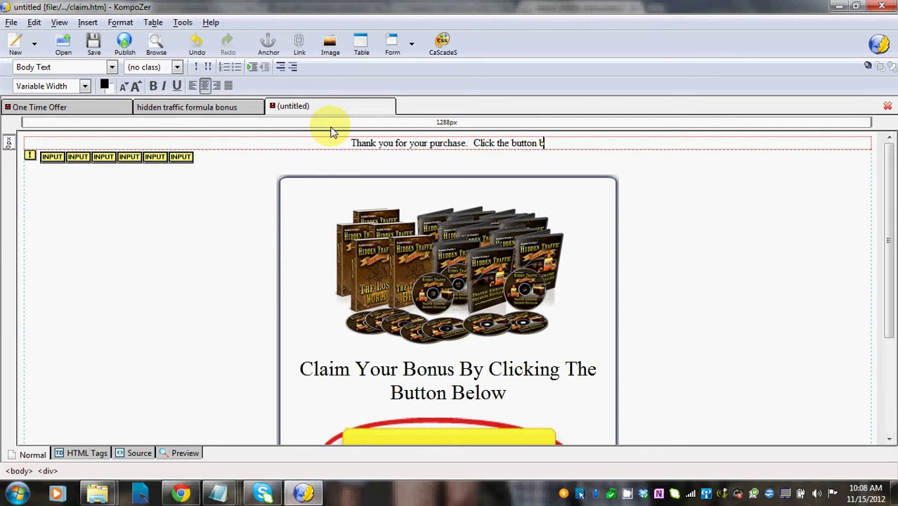
type("elow to get ")
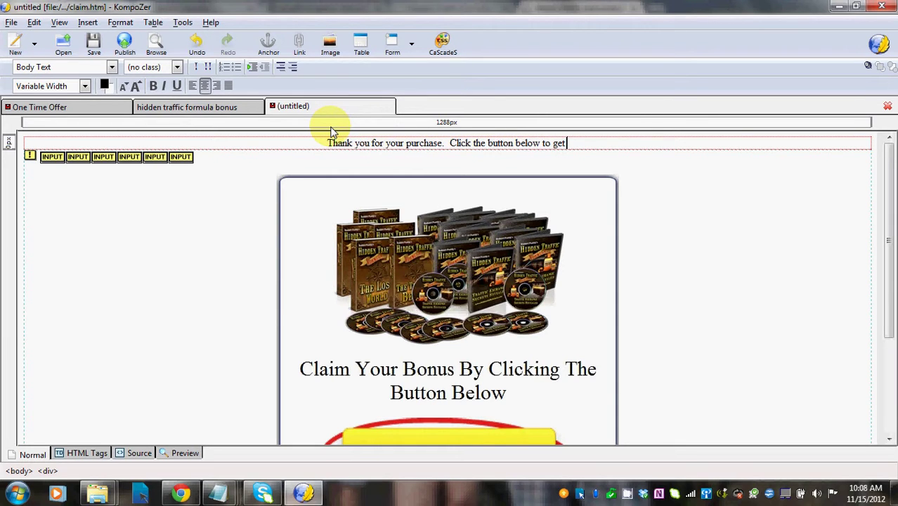
type("started with")
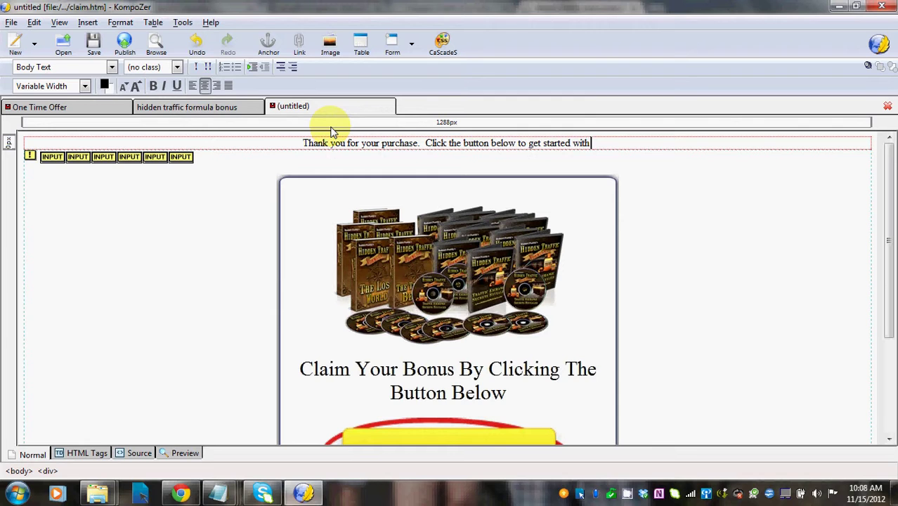
type(" Hidden Traf")
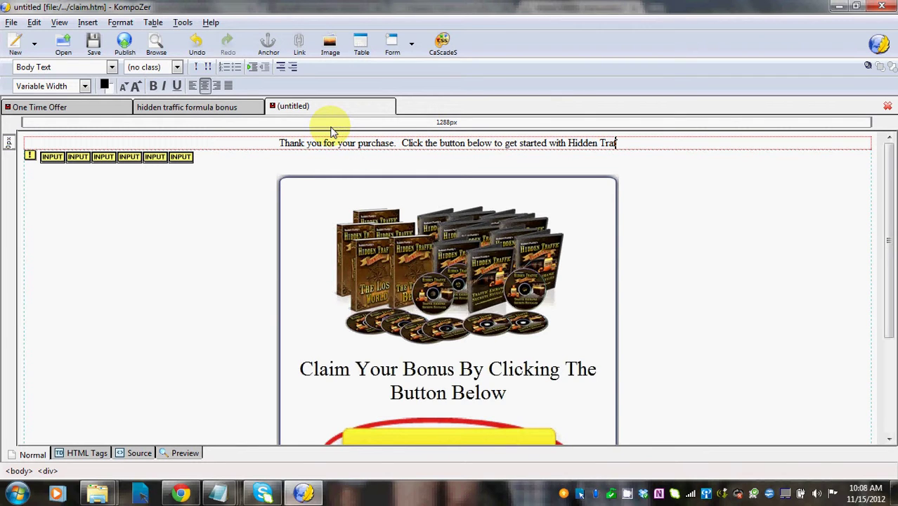
type("fic Formula")
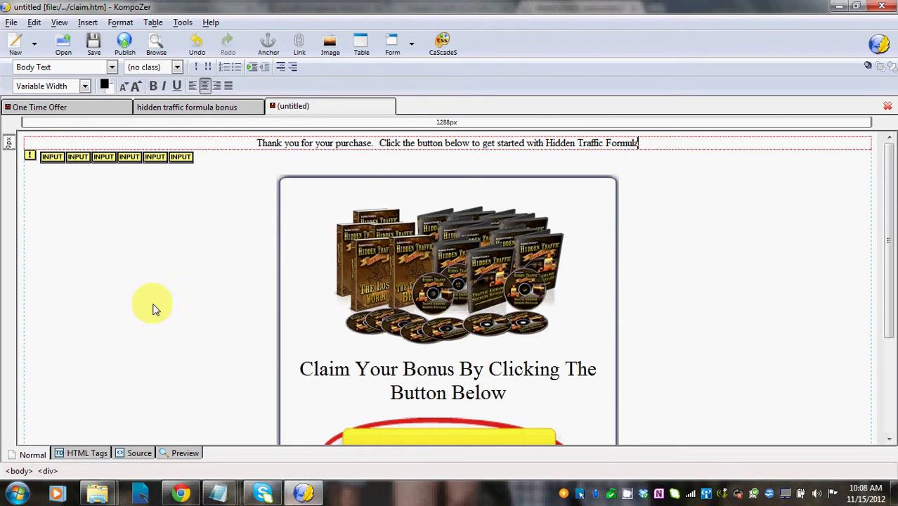
left_click(139, 454)
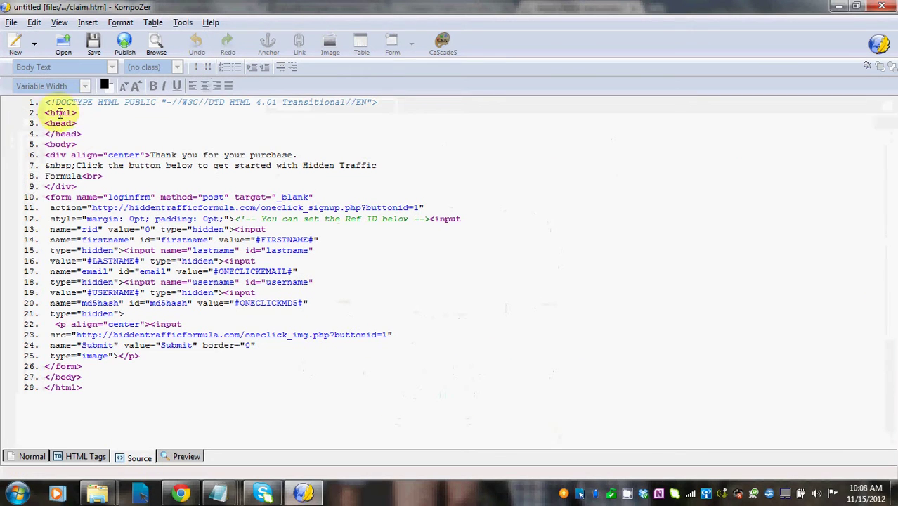
mouse_move(45, 101)
left_mouse_down()
mouse_move(124, 326)
mouse_move(116, 387)
left_mouse_up()
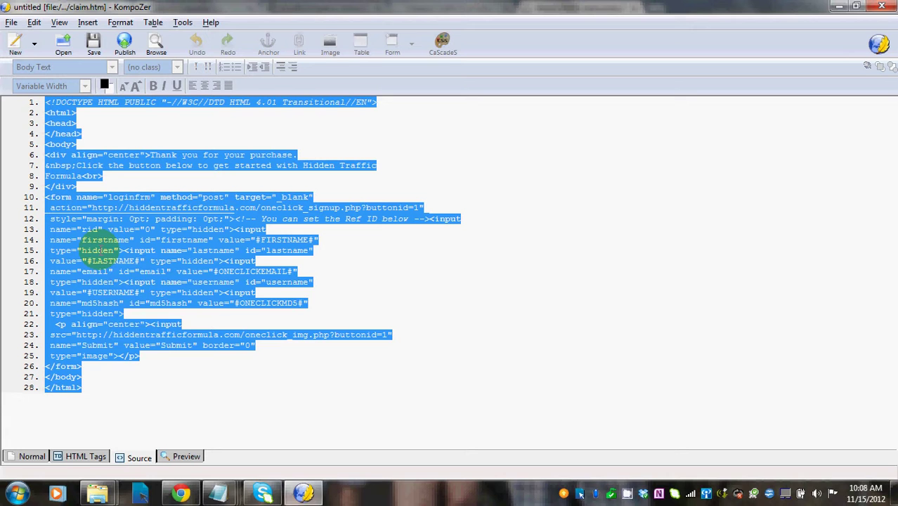
right_click(101, 250)
left_click(127, 303)
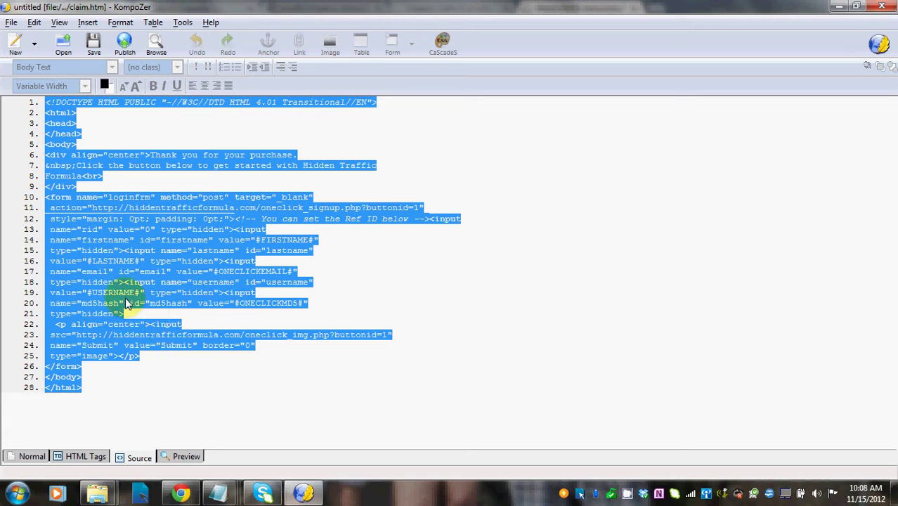
Paste the copied claim page HTML into the Hidden Traffic Formula template and update it
left_click(181, 494)
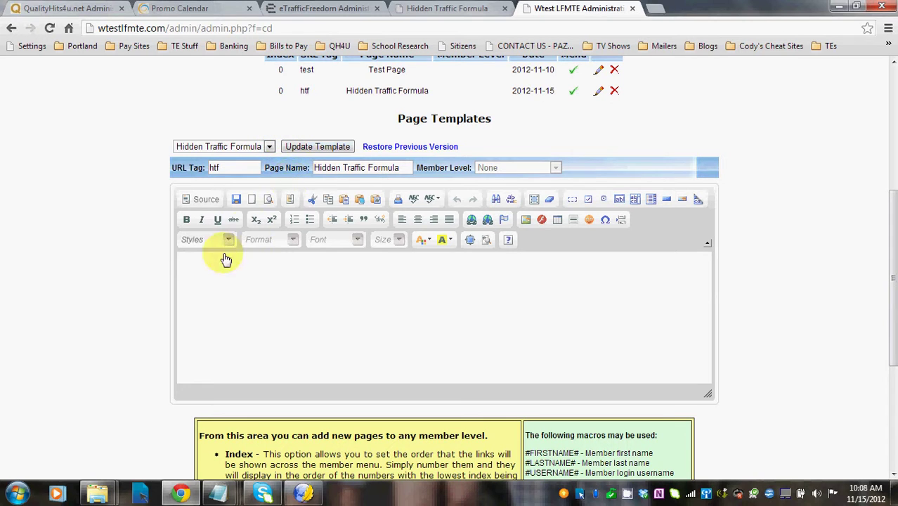
left_click(197, 267)
right_click(198, 270)
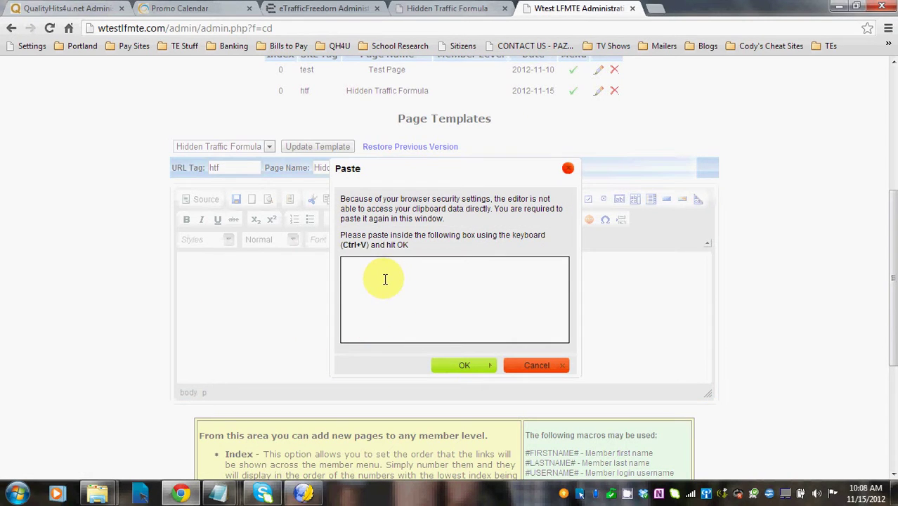
key("ctrl+v")
left_click(465, 364)
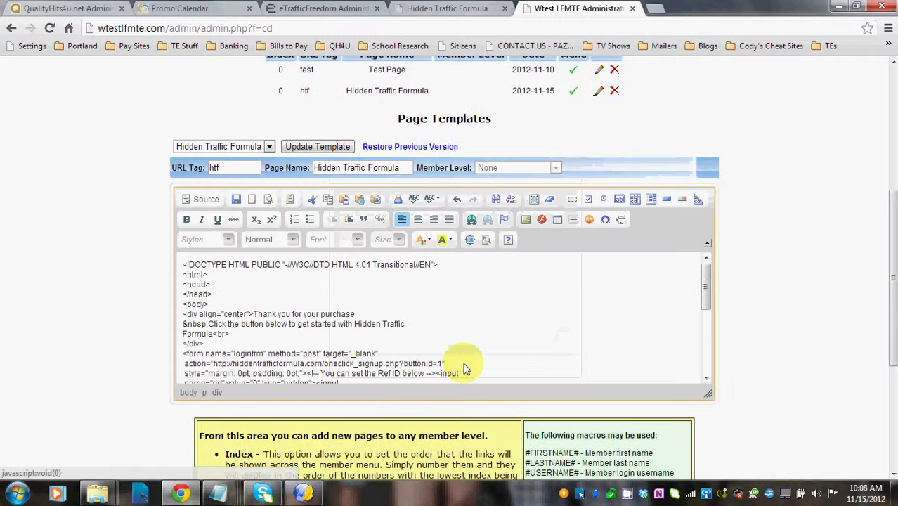
left_click(317, 146)
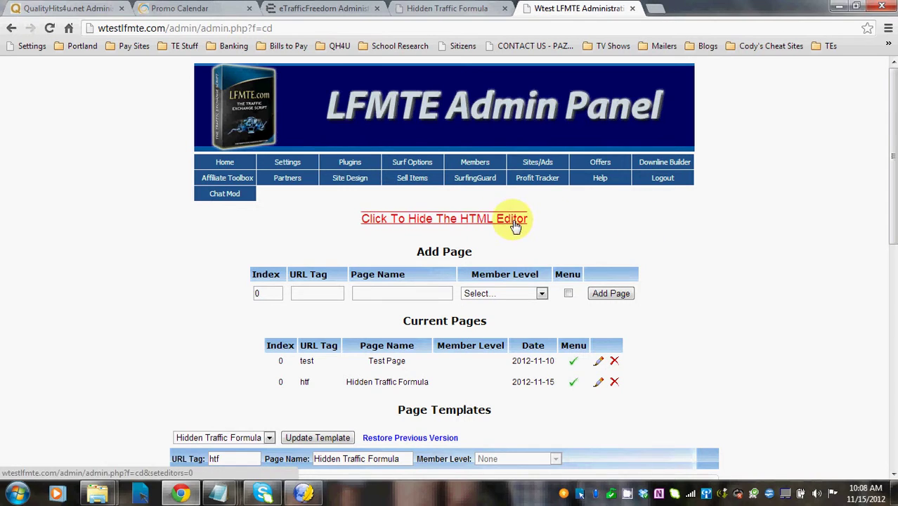
Hide the HTML editor and reload the Hidden Traffic Formula template as raw source
scroll(891, 184, "down", 1)
mouse_move(889, 204)
left_mouse_down()
mouse_move(889, 261)
mouse_move(894, 203)
mouse_move(894, 219)
left_mouse_up()
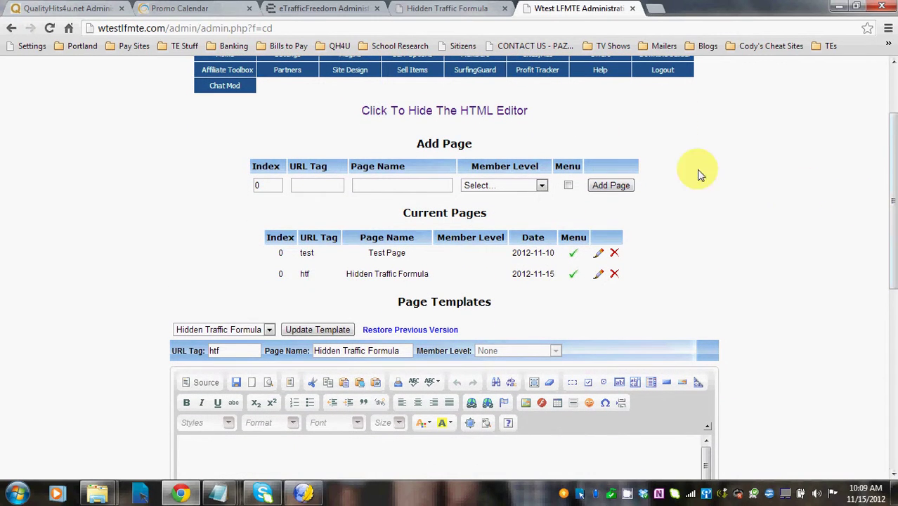
left_click(462, 113)
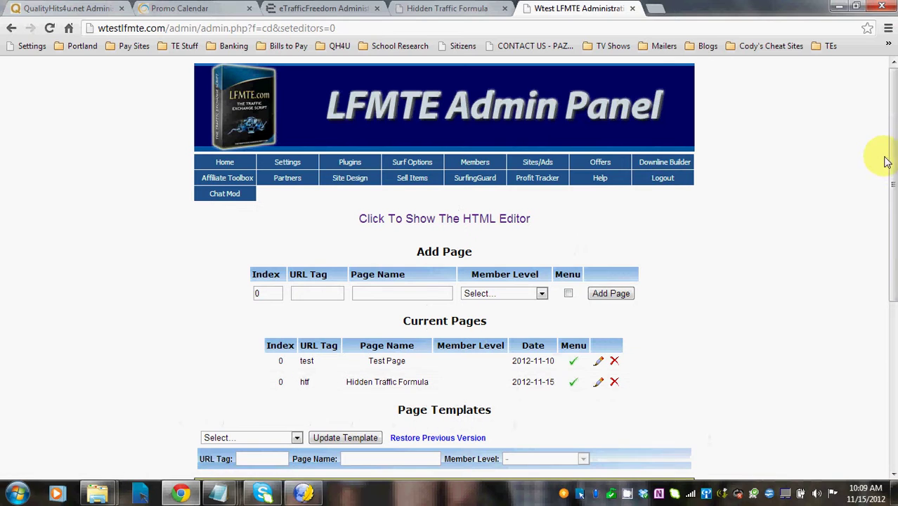
left_click_drag(888, 157, 893, 246)
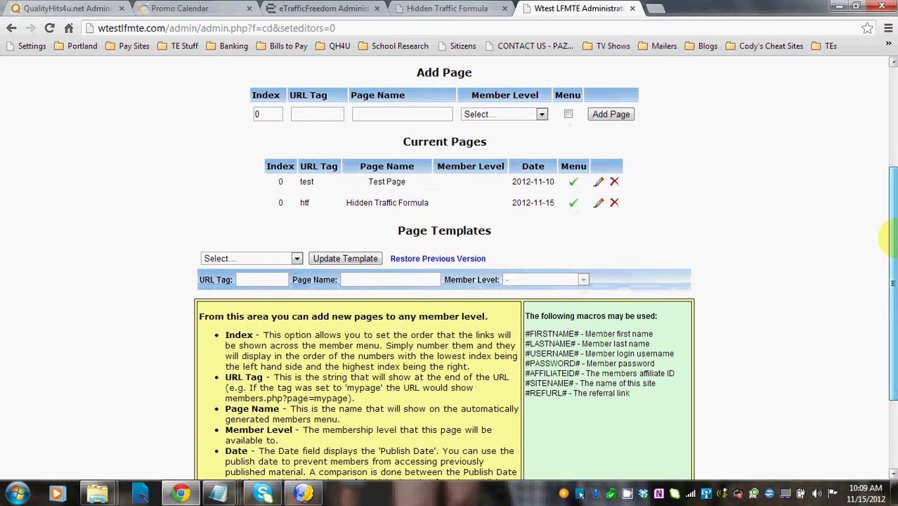
left_click(251, 258)
left_click(246, 291)
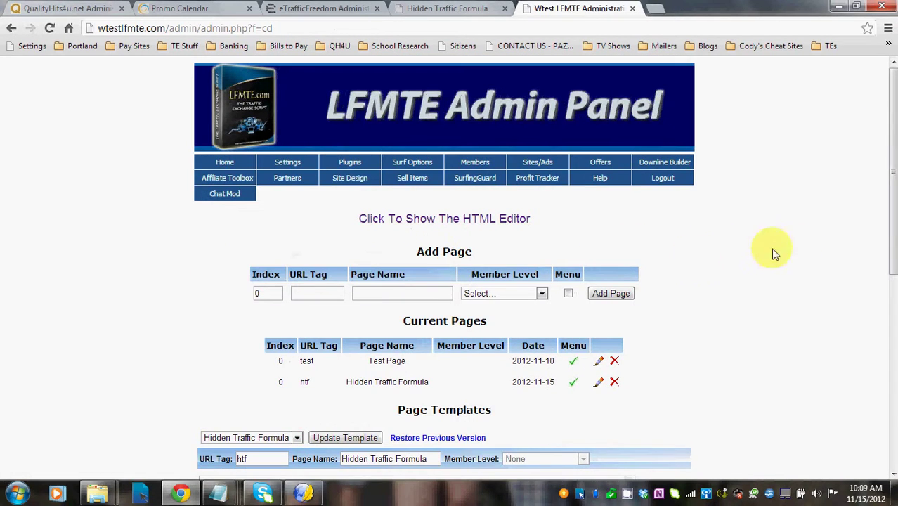
scroll(879, 184, "down", 3)
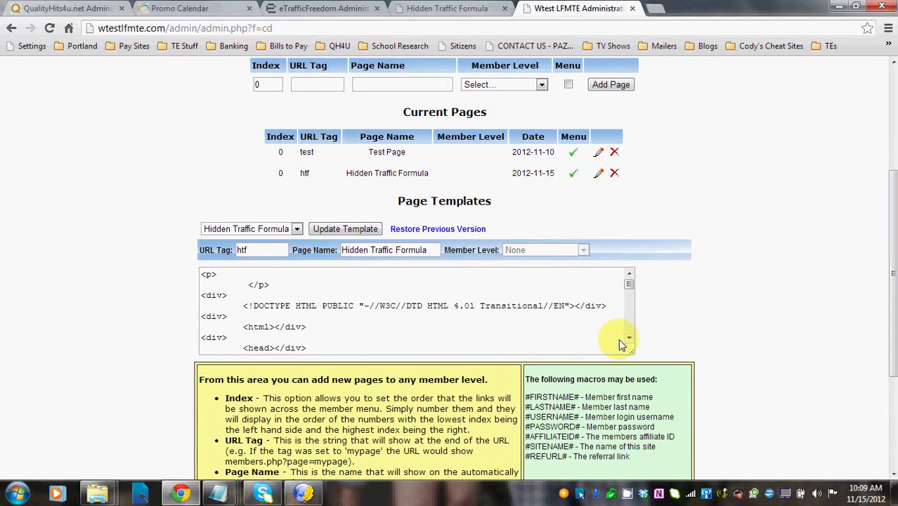
Replace the template text with the KompoZer HTML source and update the Hidden Traffic Formula template
left_click(304, 493)
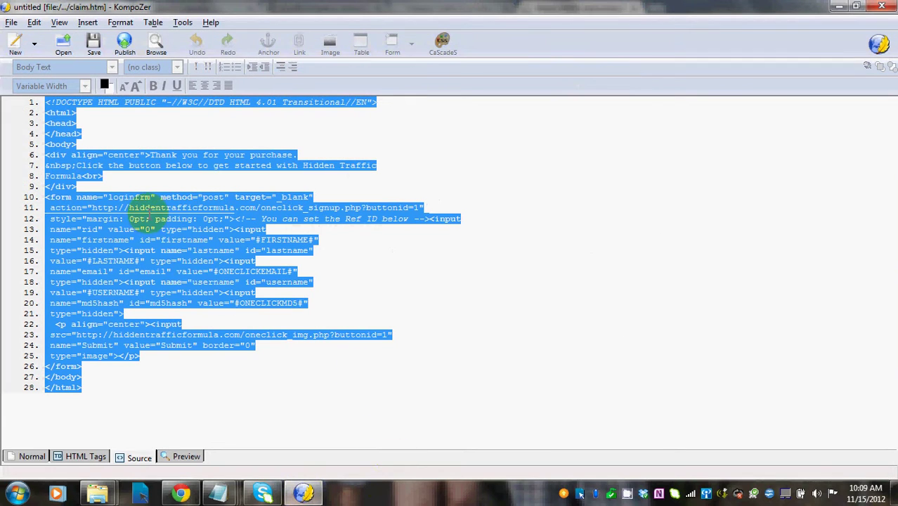
right_click(149, 217)
left_click(174, 265)
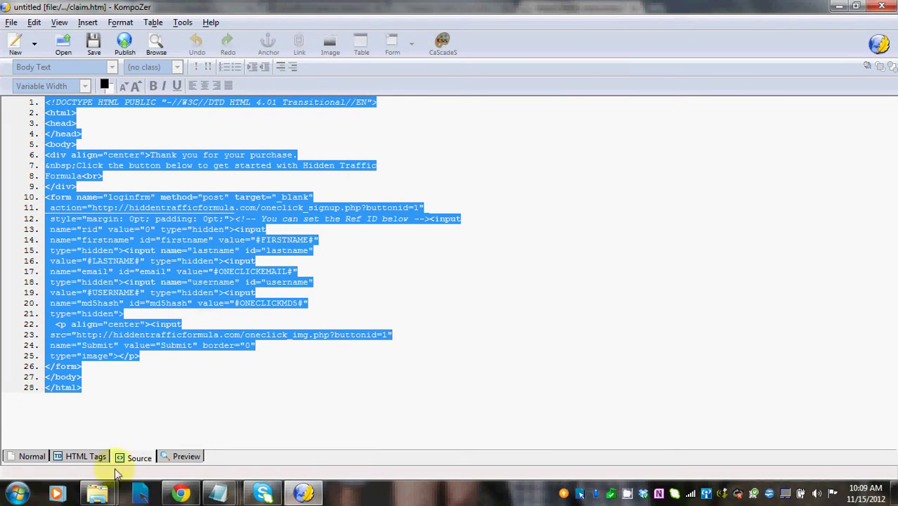
left_click(181, 493)
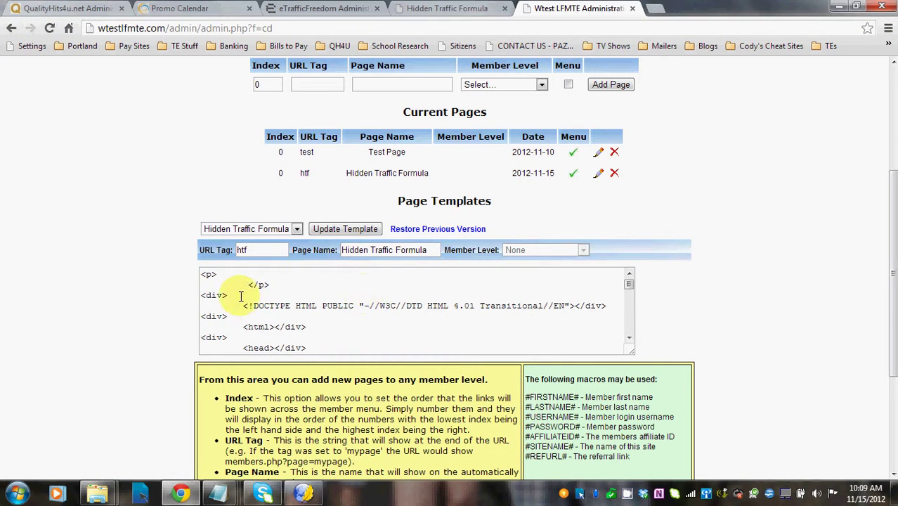
left_click_drag(200, 274, 421, 369)
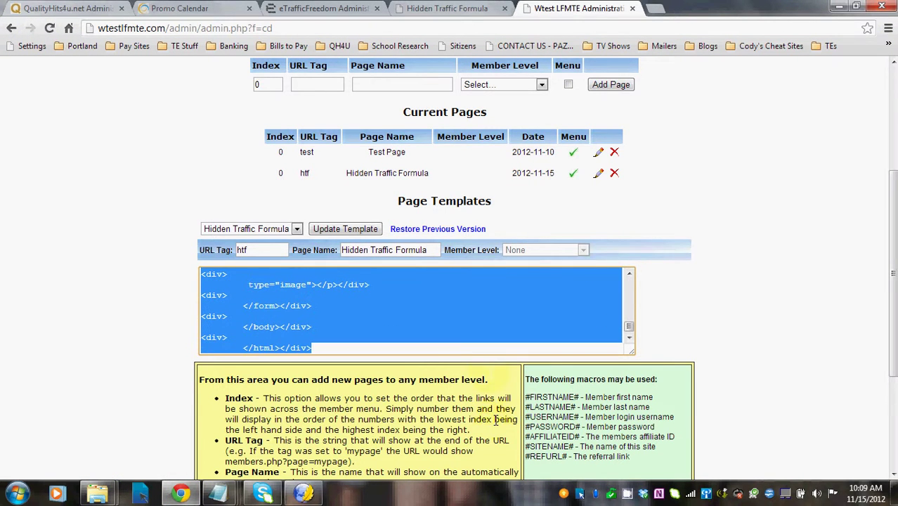
right_click(367, 303)
left_click(397, 198)
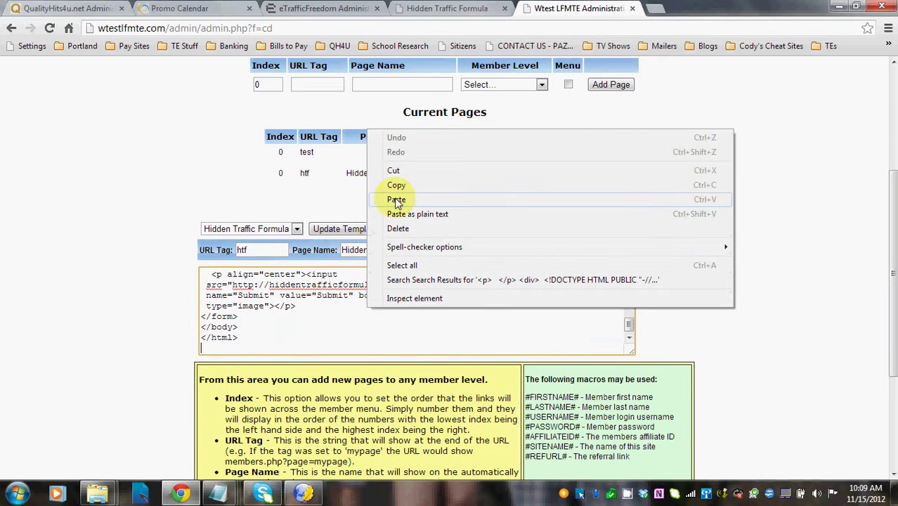
left_click(345, 228)
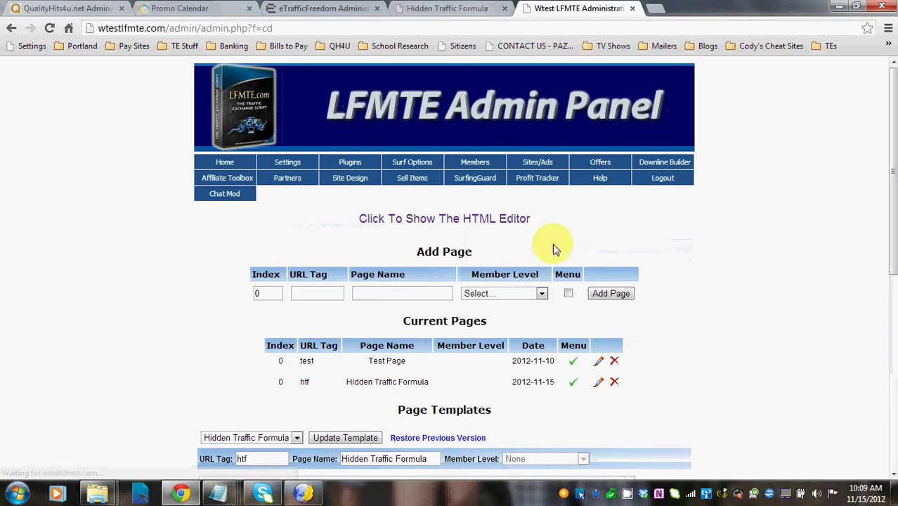
Show the HTML editor and reload Hidden Traffic Formula to check the thank-you line and heading
left_click(454, 220)
left_click_drag(892, 187, 893, 265)
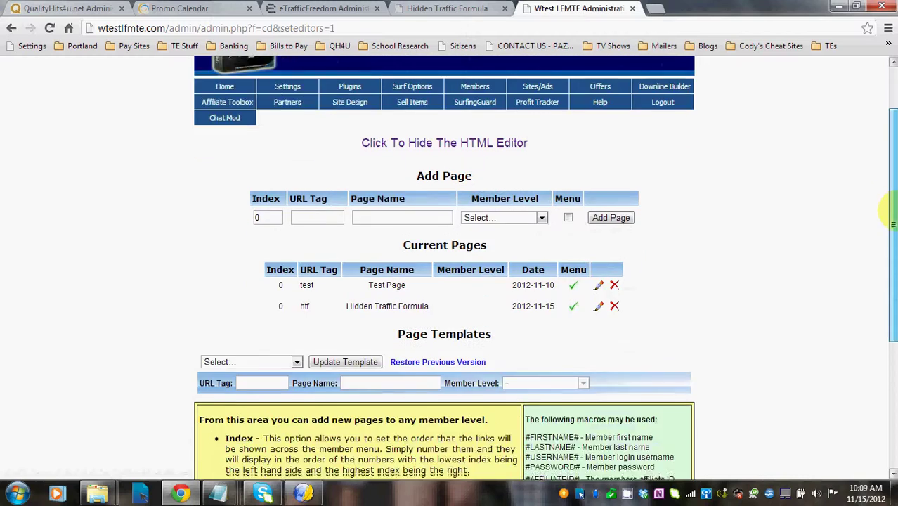
left_click(246, 289)
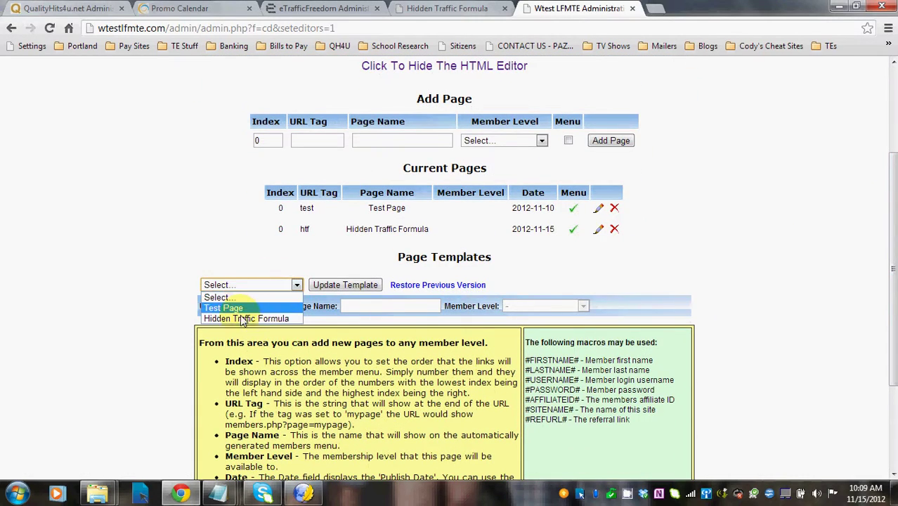
left_click(237, 317)
left_click_drag(891, 157, 891, 274)
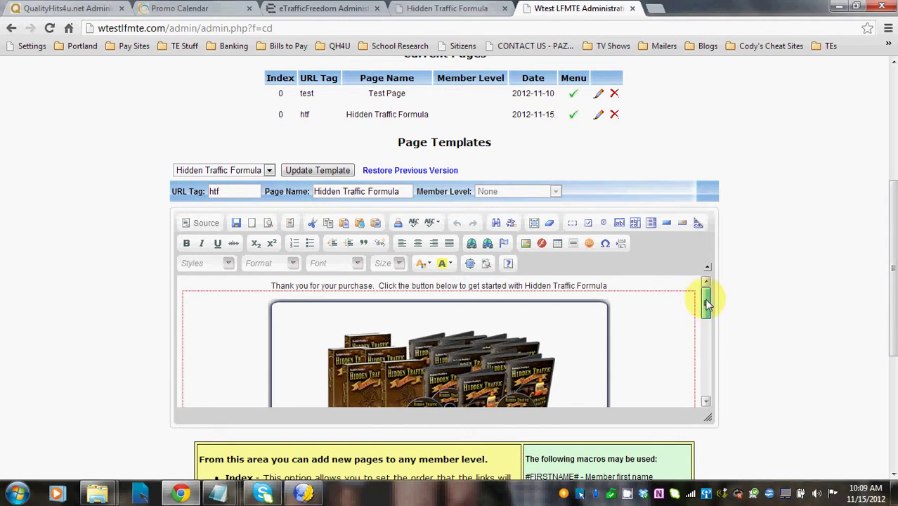
mouse_move(706, 302)
left_mouse_down()
mouse_move(708, 379)
mouse_move(706, 294)
left_mouse_up()
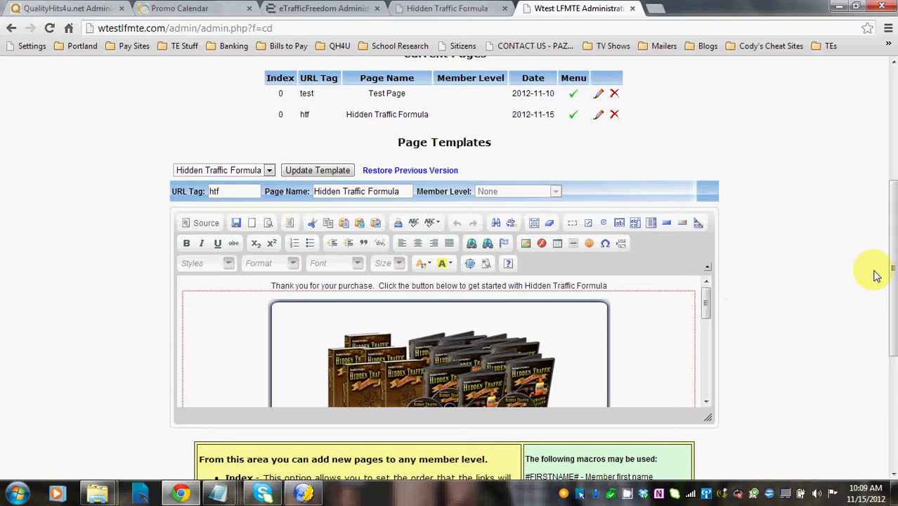
Grant sales package #3, the 69.70 Yearly Upgrade, access to the Hidden Traffic Formula custom page
left_click_drag(887, 267, 889, 170)
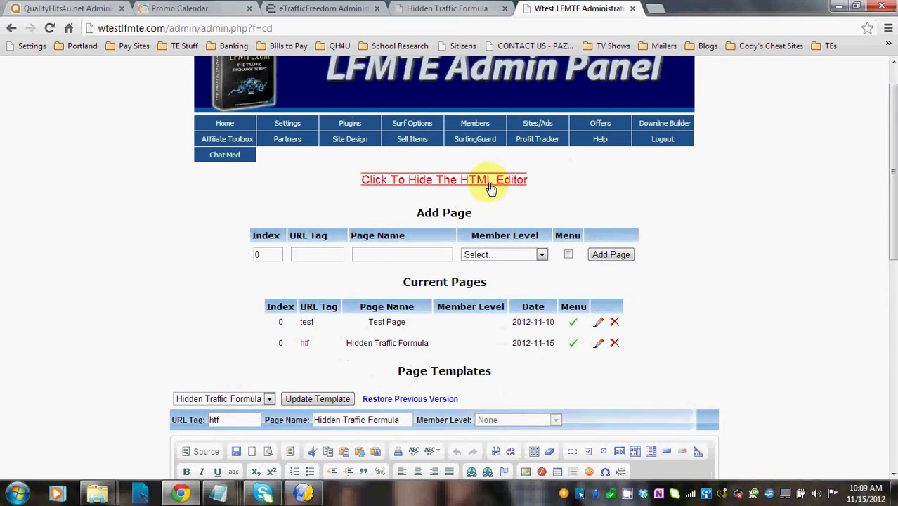
mouse_move(411, 139)
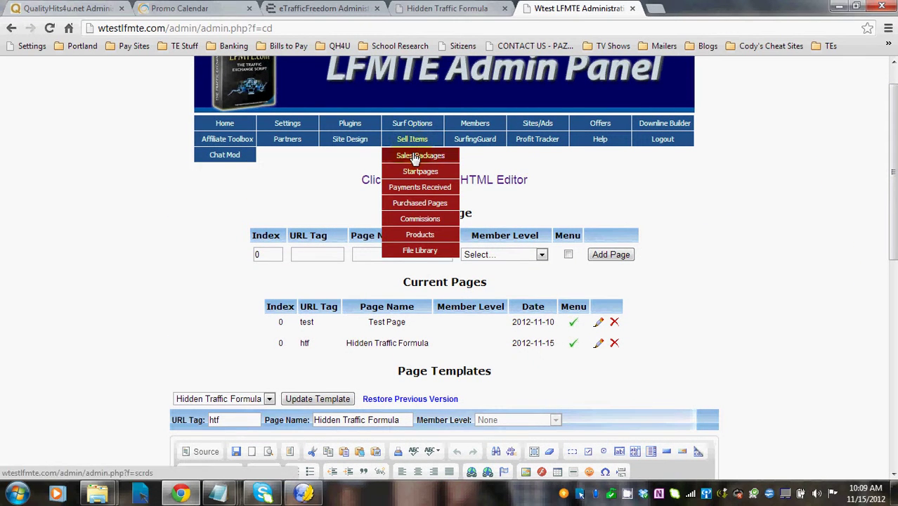
left_click(414, 156)
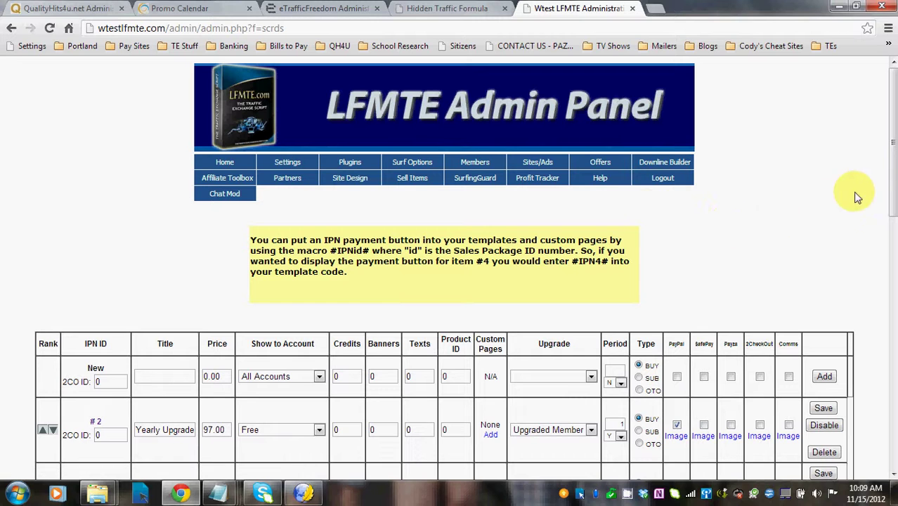
left_click_drag(891, 140, 891, 195)
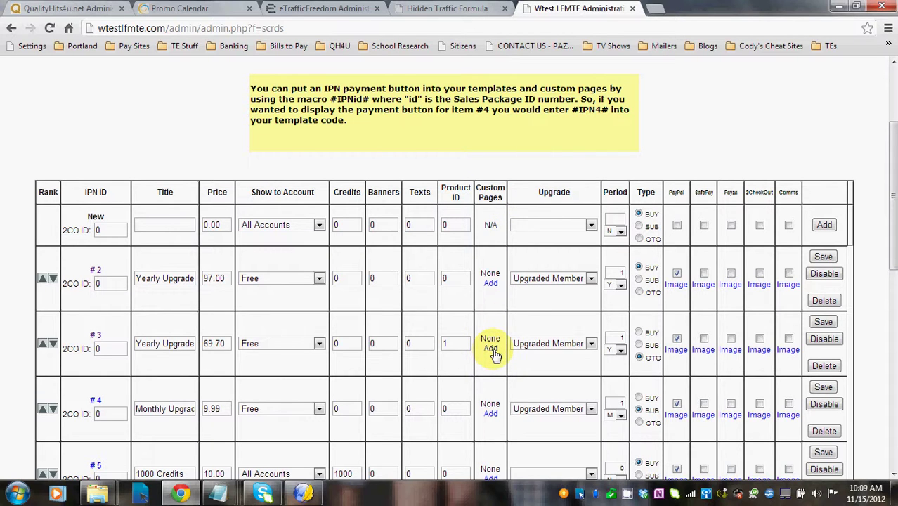
left_click(490, 349)
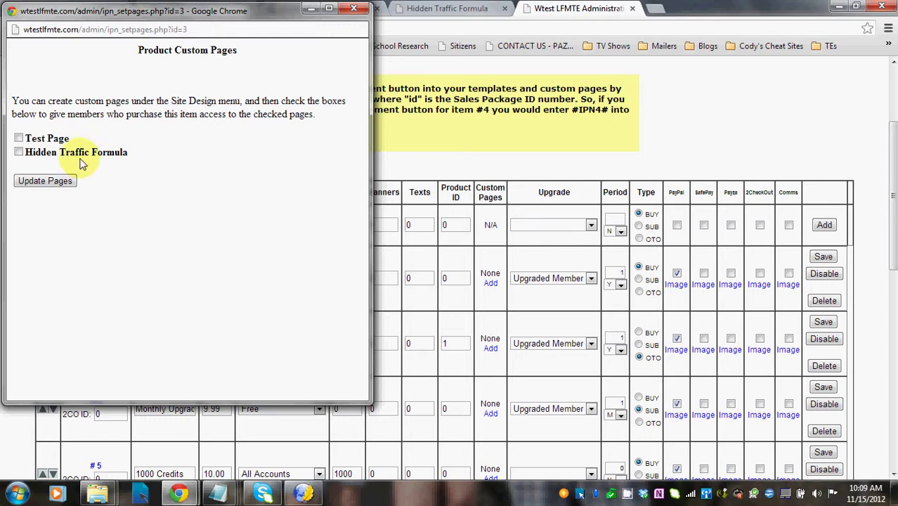
left_click(19, 153)
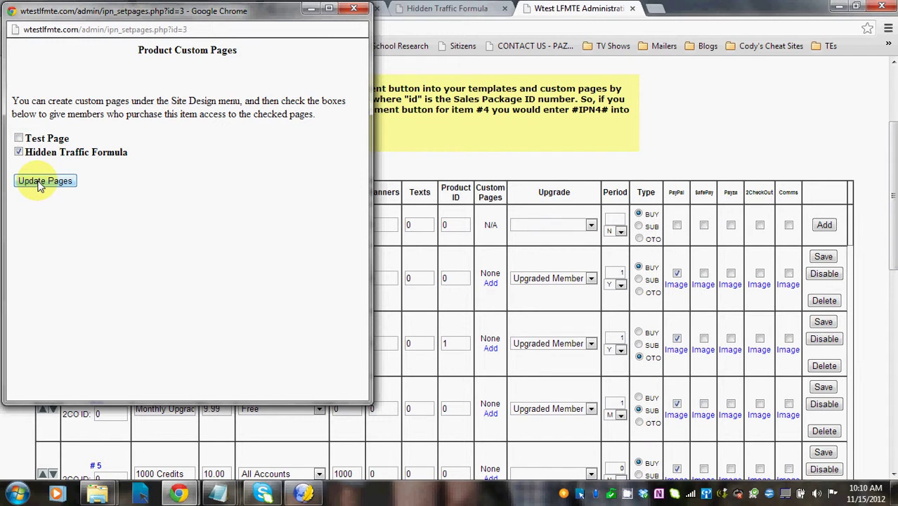
left_click(40, 184)
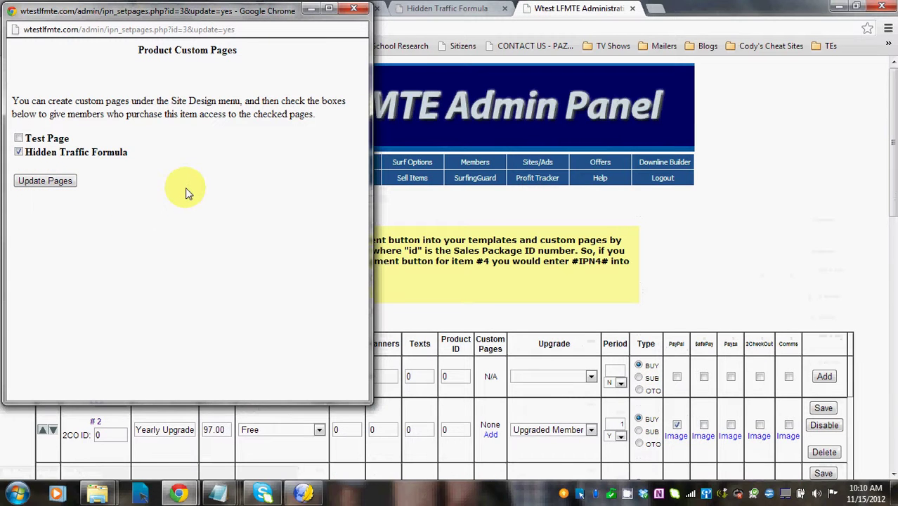
left_click(354, 8)
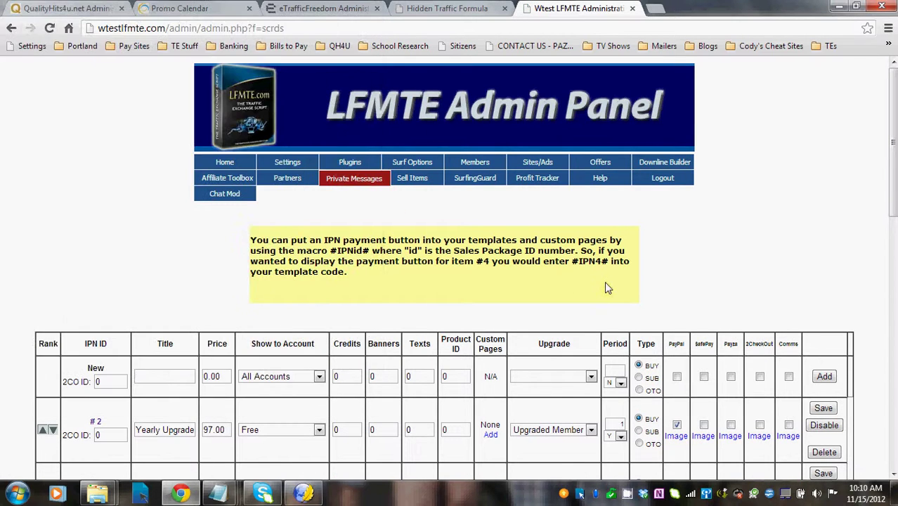
scroll(605, 285, "down", 1)
scroll(513, 316, "down", 1)
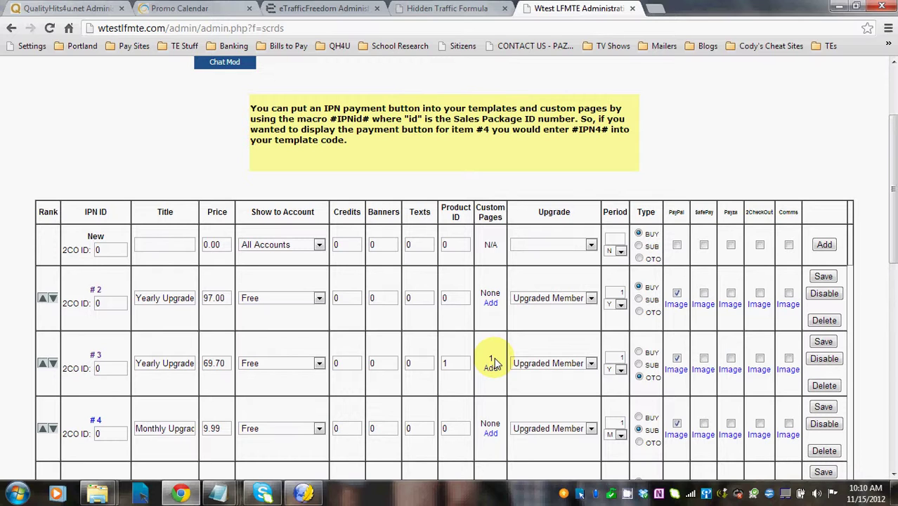
Open etrafficfreedom.com in a new tab and log in with the member's username and password
left_click(653, 8)
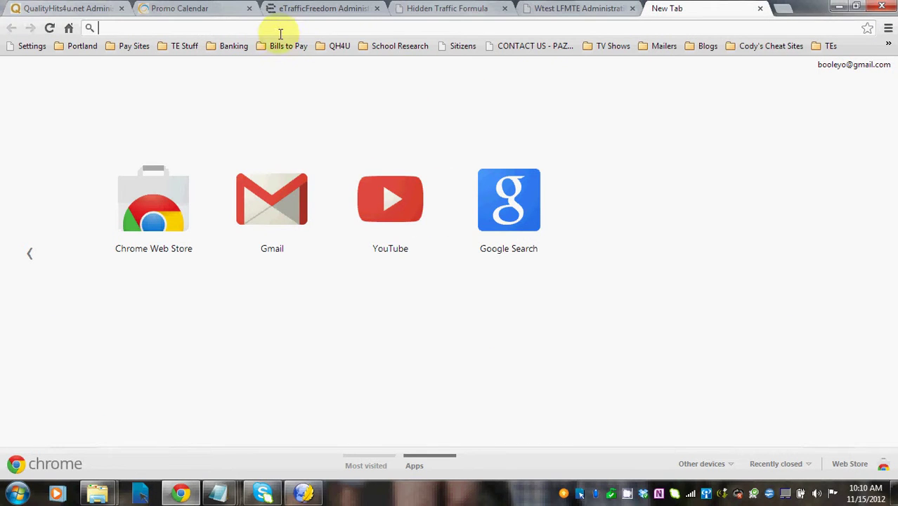
type("etrafficfreedom.com")
key("Return")
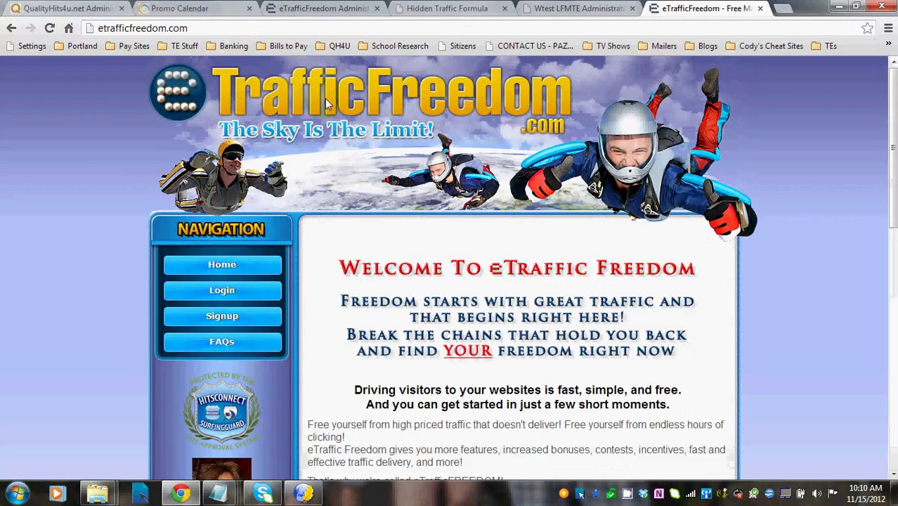
left_click(237, 291)
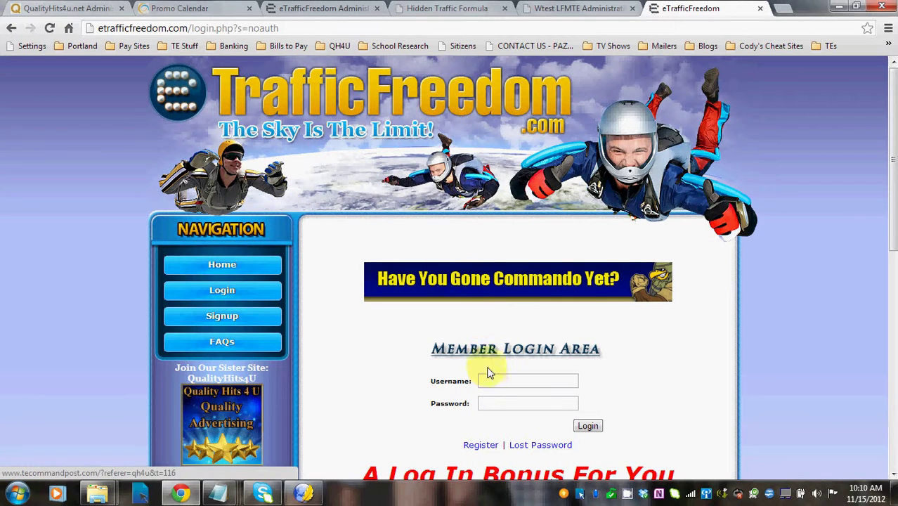
left_click(492, 381)
type("Lin")
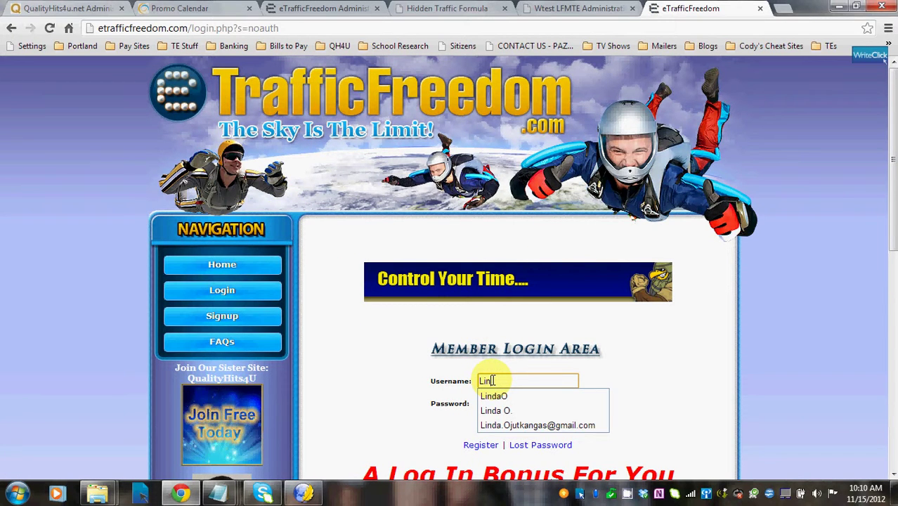
type("daO")
key("Tab")
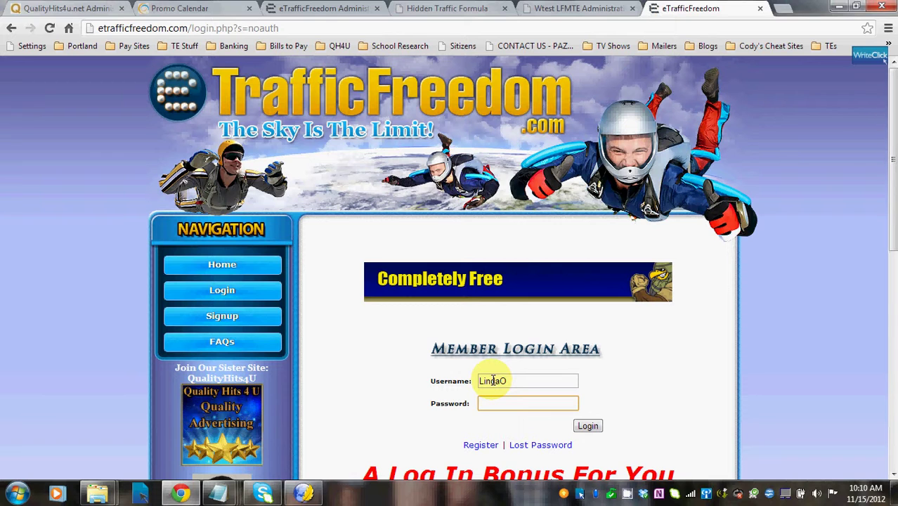
type("******")
key("Return")
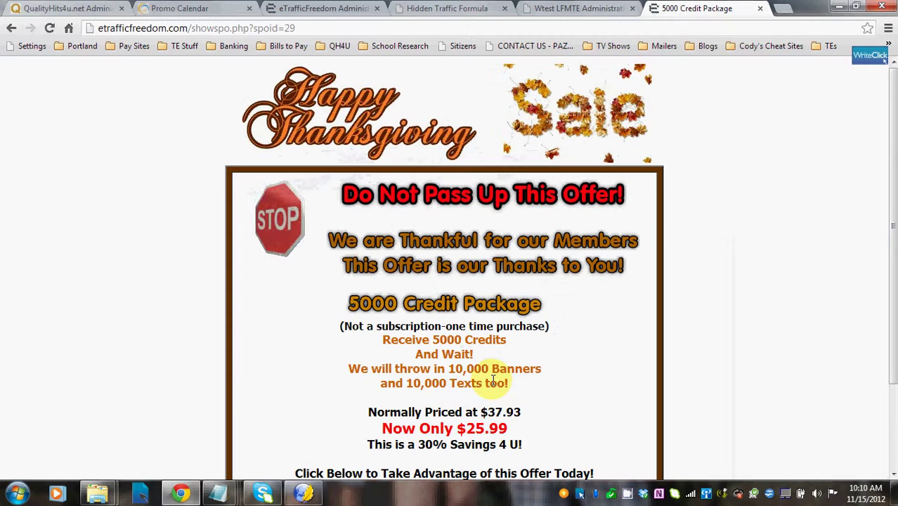
Decline the 5000 Credit Package offer and skip the login reward to reach members home
scroll(745, 243, "down", 3)
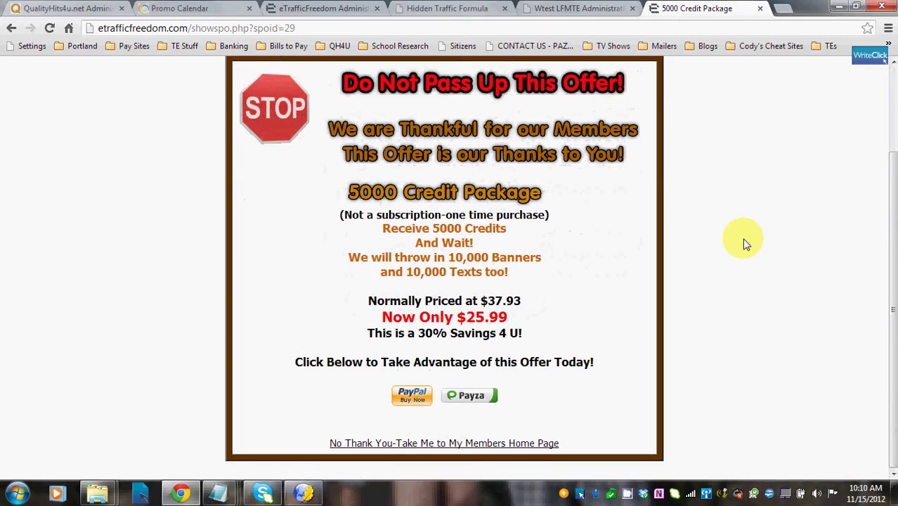
left_click(487, 444)
left_click(112, 111)
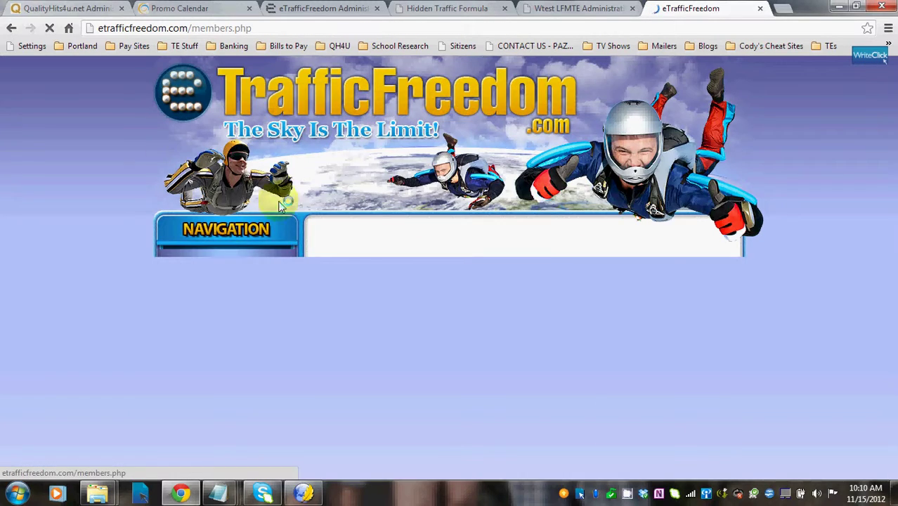
left_click_drag(891, 109, 892, 270)
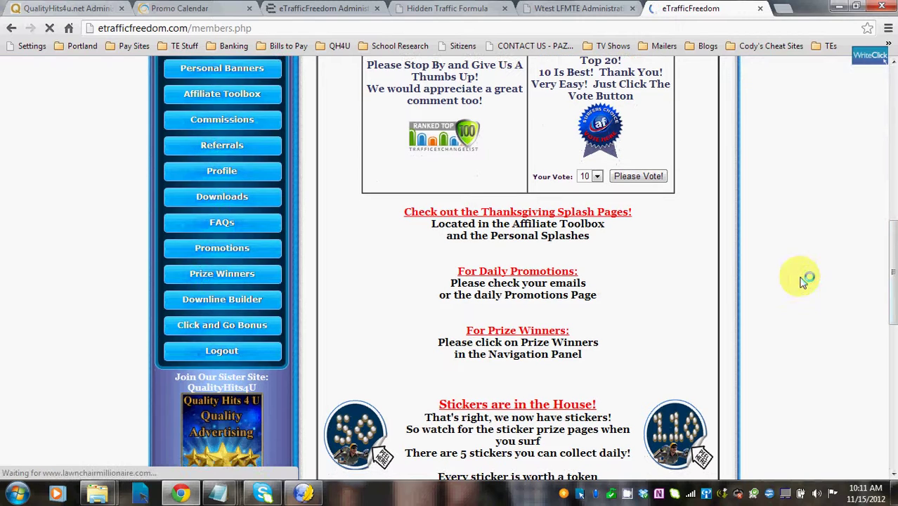
Open the Click and Go Bonus page and scroll down to its Become A Member button
left_click(211, 328)
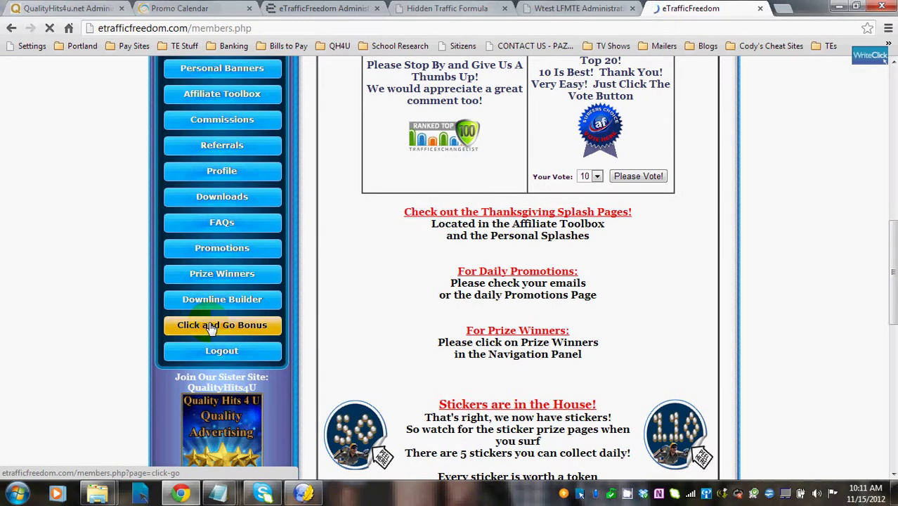
left_click(236, 327)
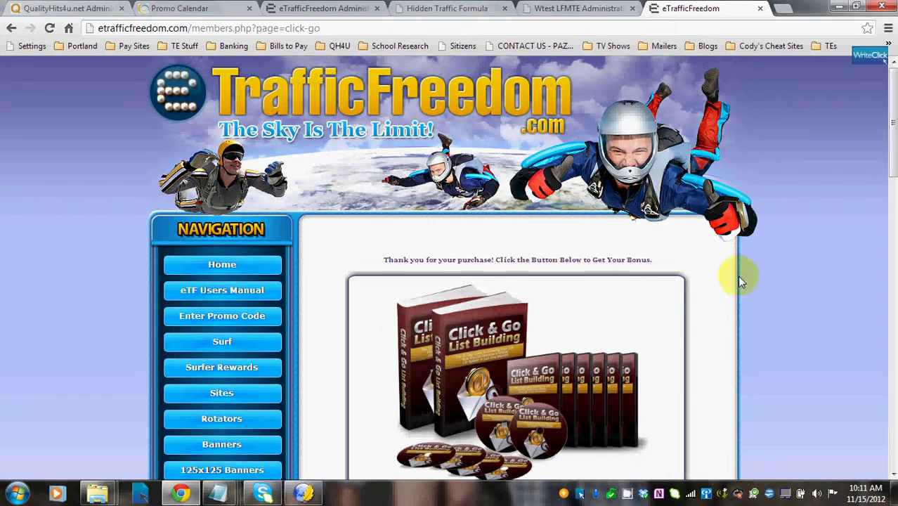
scroll(727, 256, "down", 2)
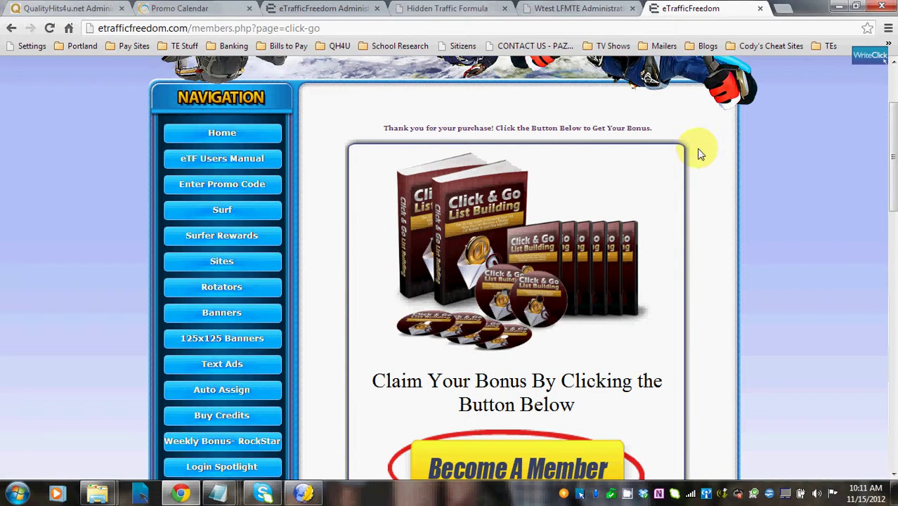
scroll(705, 159, "down", 1)
scroll(706, 163, "down", 1)
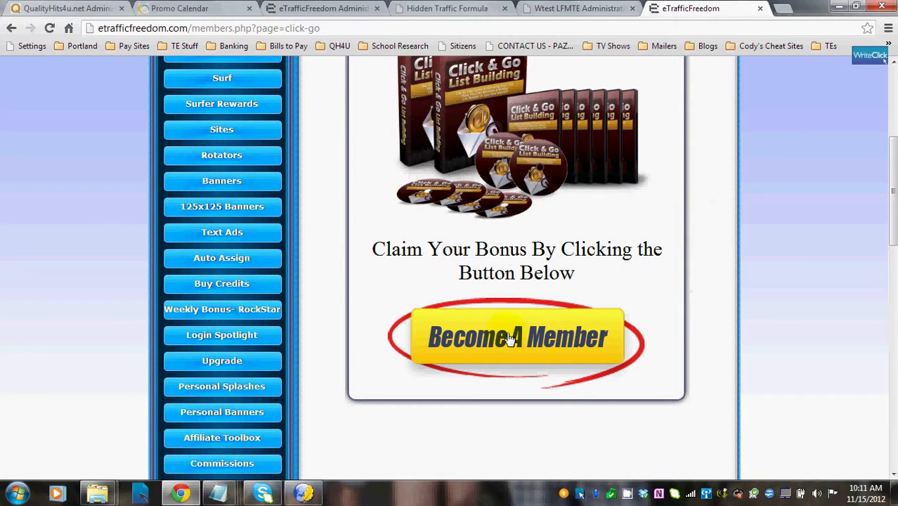